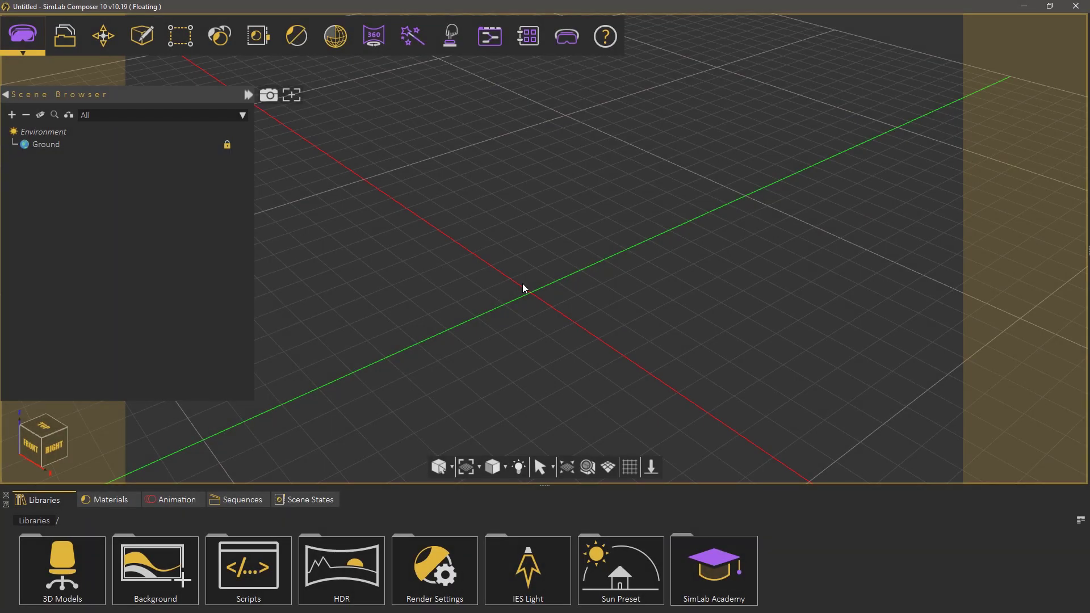
Open the SimLab Academy VR Attributes library and load its Load Environment item into the empty scene
left_click(723, 559)
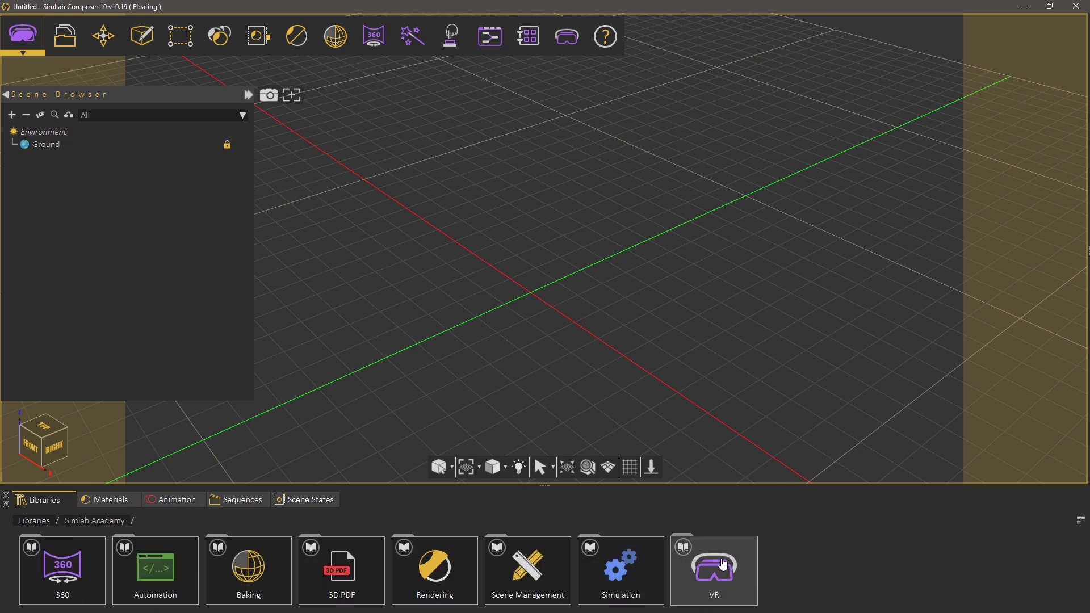
left_click(716, 564)
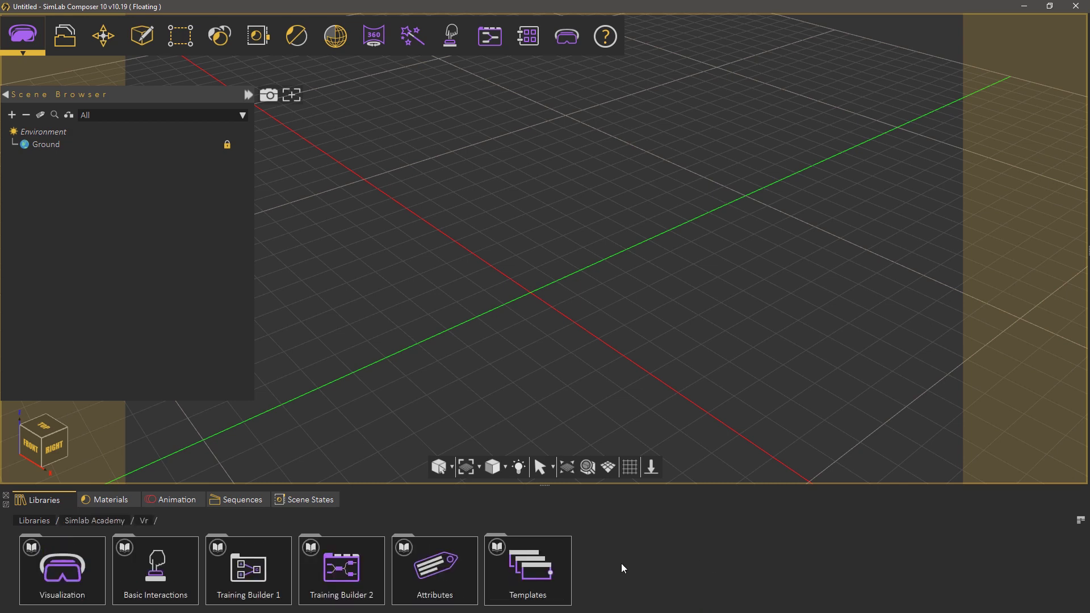
left_click(467, 574)
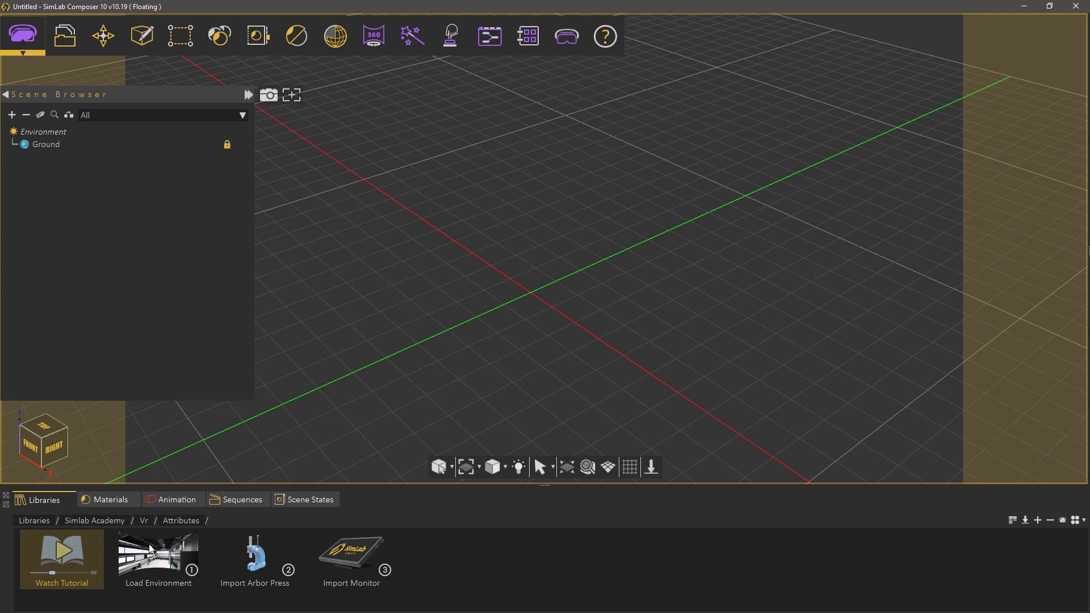
left_click_drag(151, 549, 523, 310)
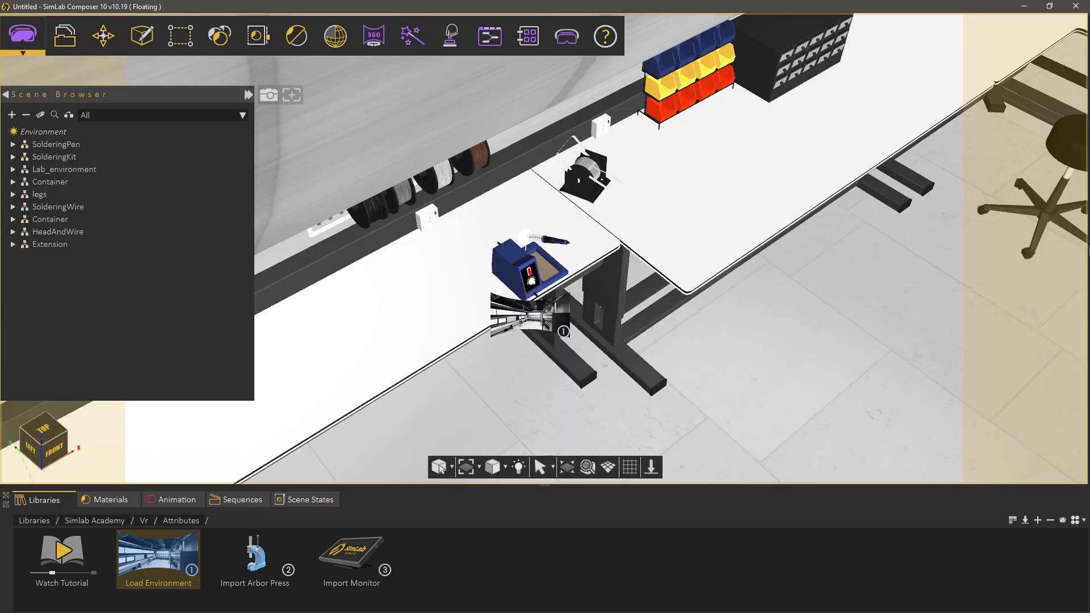
Import the arbor press from the library and place it on the white workbench in front of the coloured bins
right_click_drag(567, 324, 764, 178)
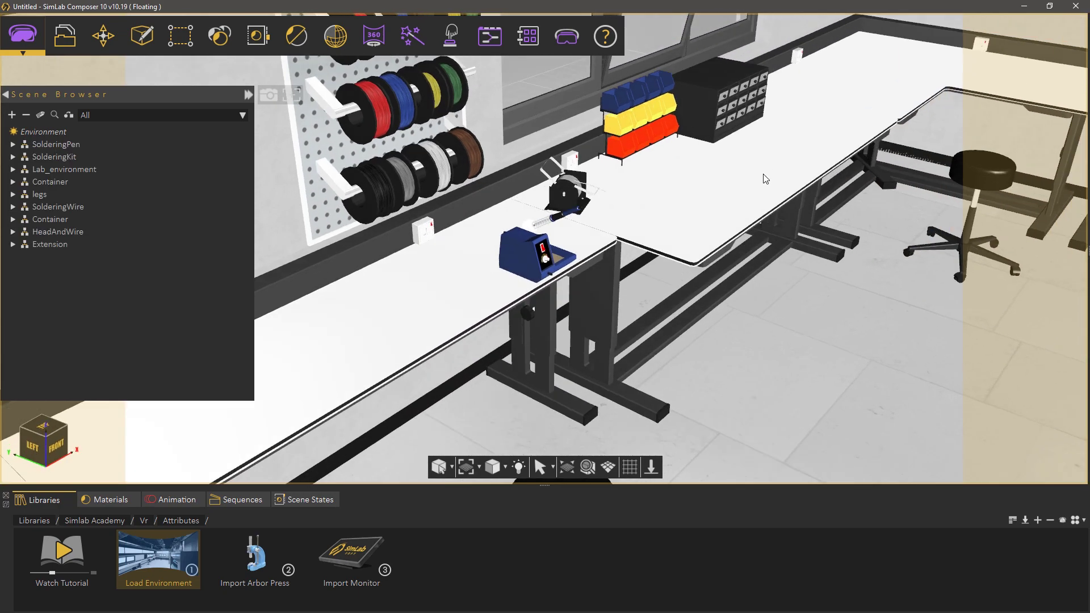
middle_click_drag(563, 196, 417, 254)
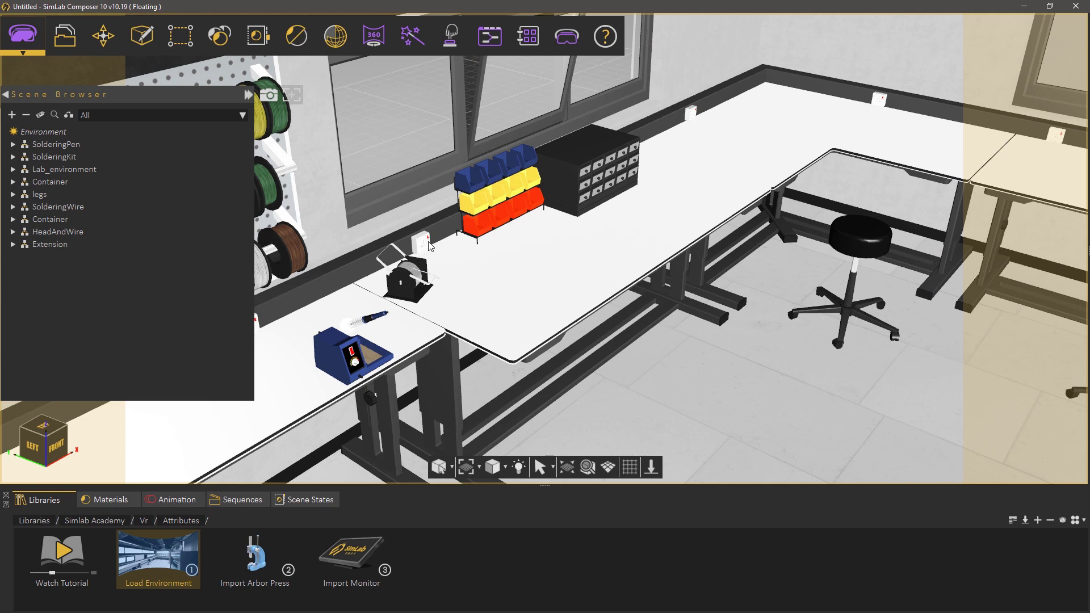
scroll(433, 284, "up", 3)
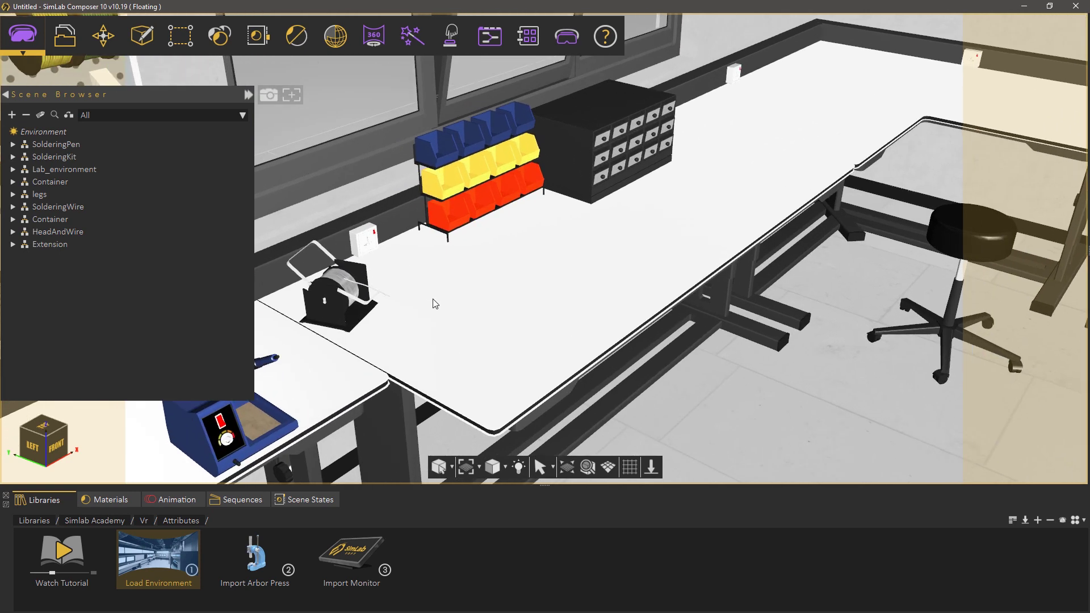
left_click_drag(266, 557, 562, 324)
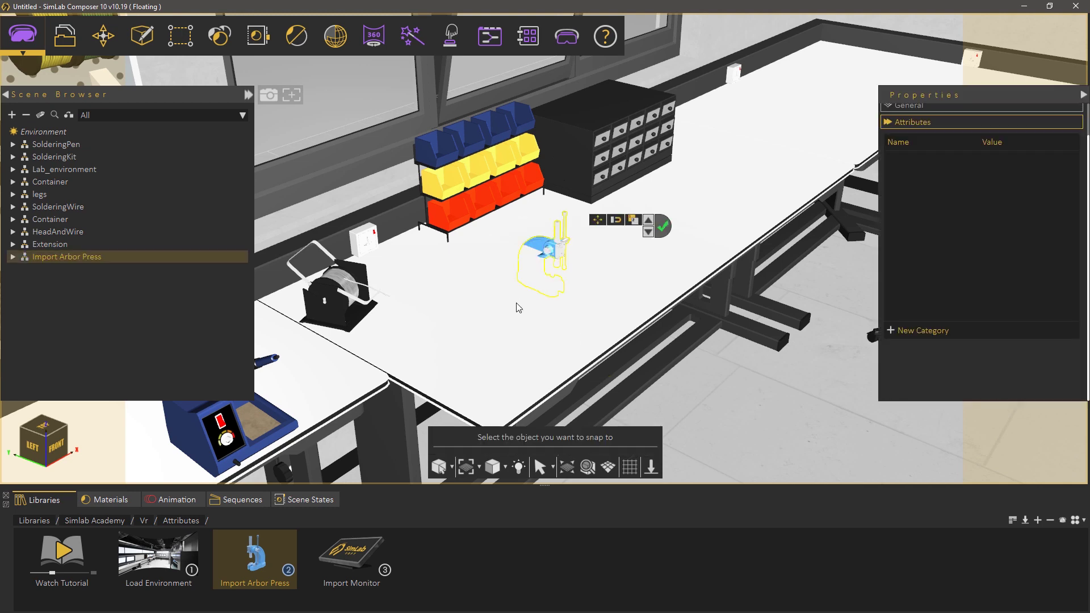
left_click(522, 347)
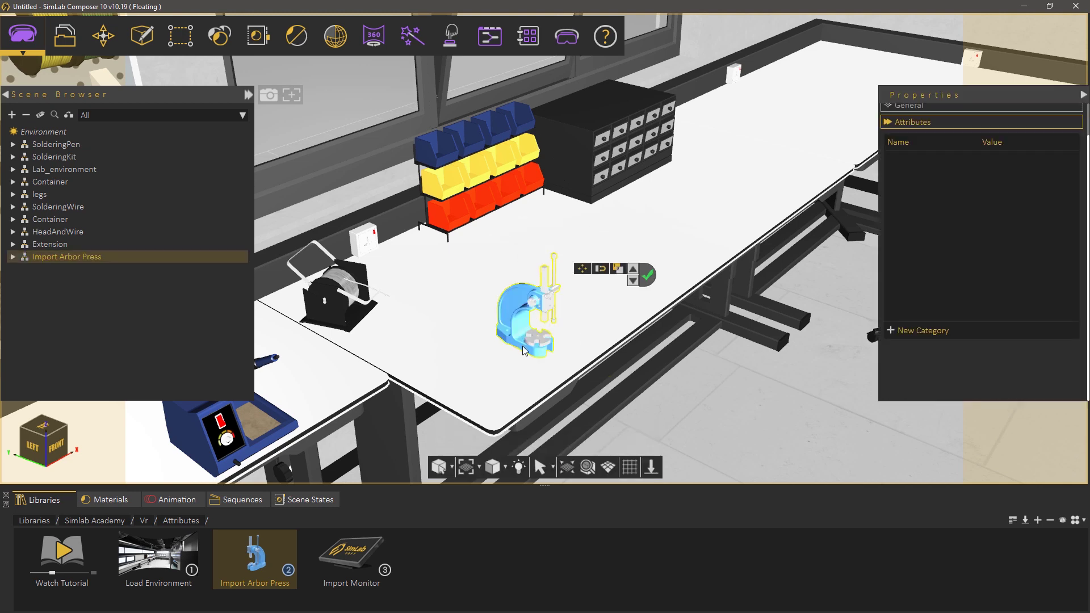
left_click(648, 276)
Expand the imported arbor press down to the parts of Arbor_Press.iam and examine the attributes of Arbor_Frame:1
middle_click_drag(629, 318, 601, 233)
right_click_drag(601, 234, 591, 373)
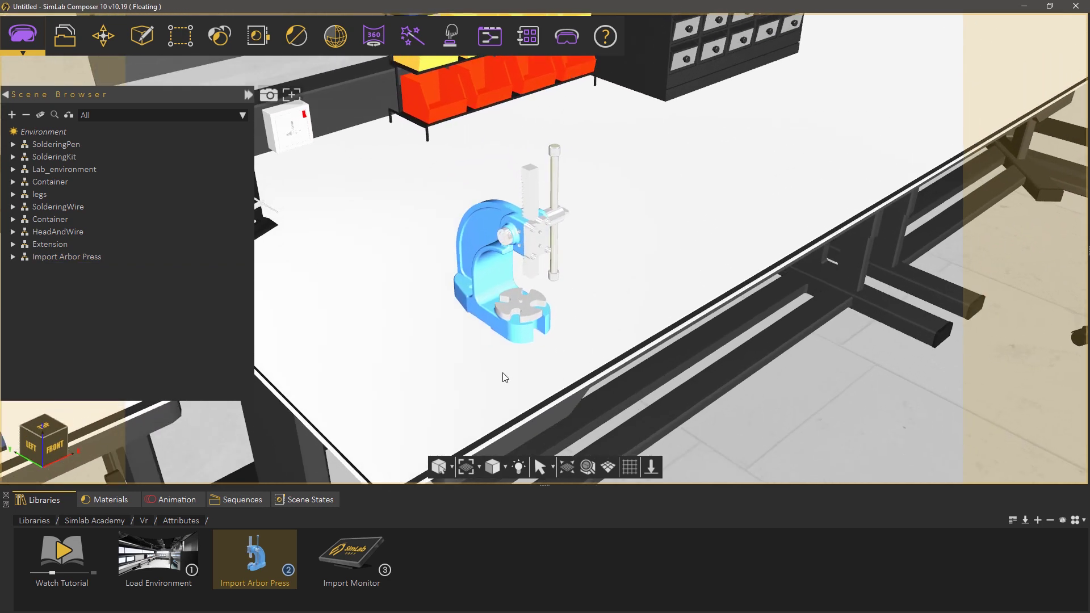
left_click(13, 257)
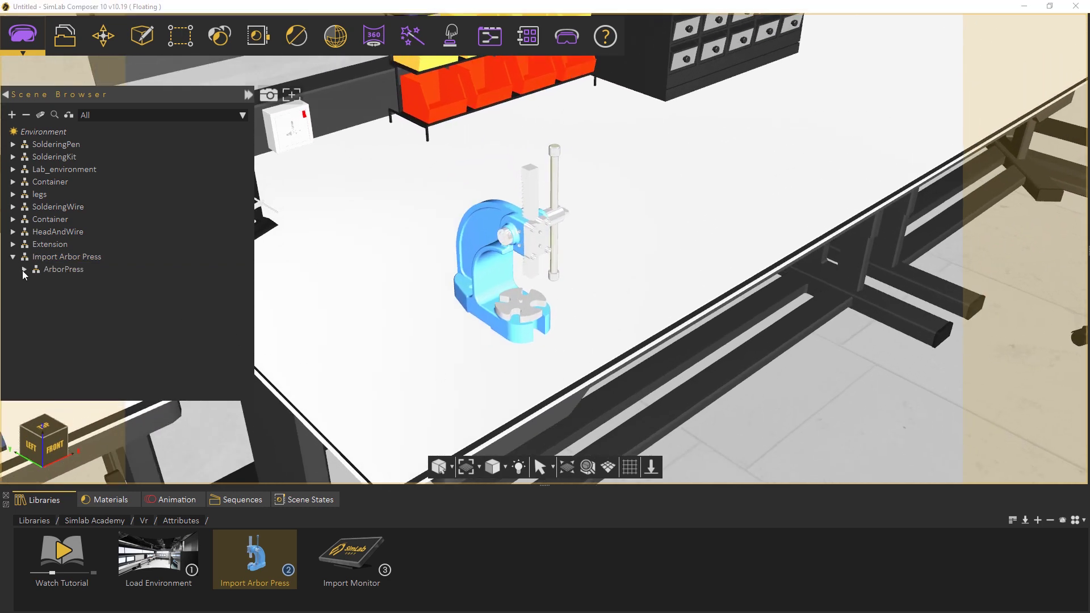
left_click(24, 269)
left_click(35, 282)
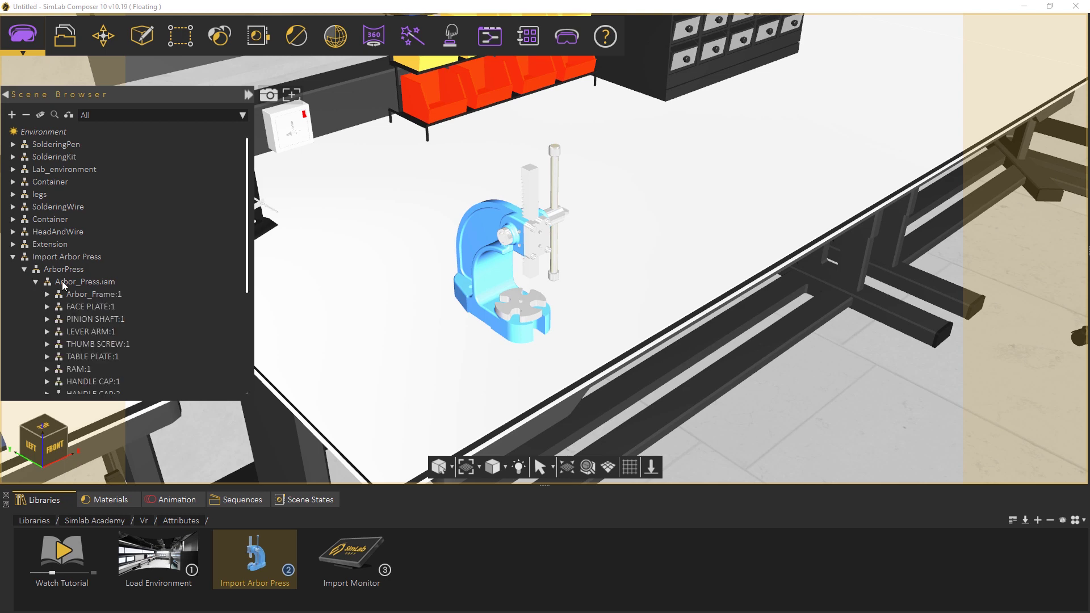
scroll(85, 261, "down", 2)
left_click(100, 220)
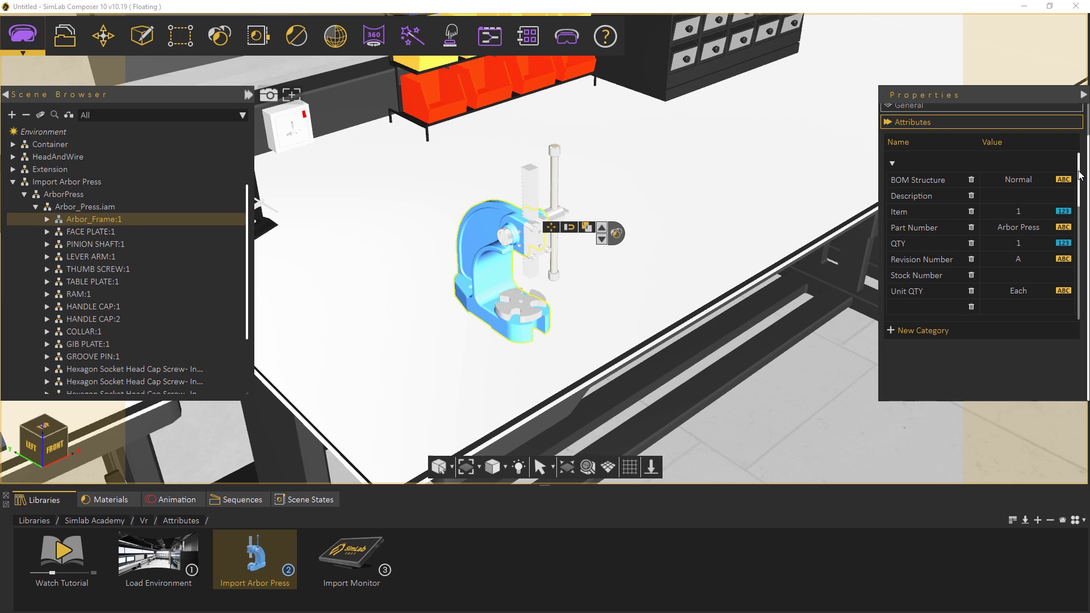
left_click_drag(1080, 174, 1080, 186)
scroll(1081, 190, "down", 5)
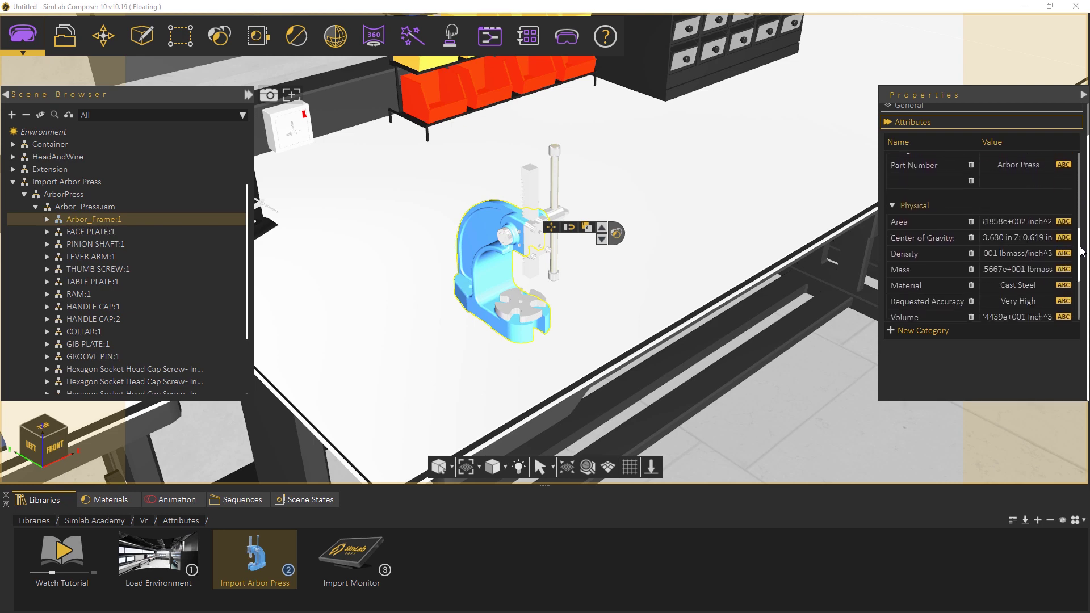
scroll(1081, 225, "up", 5)
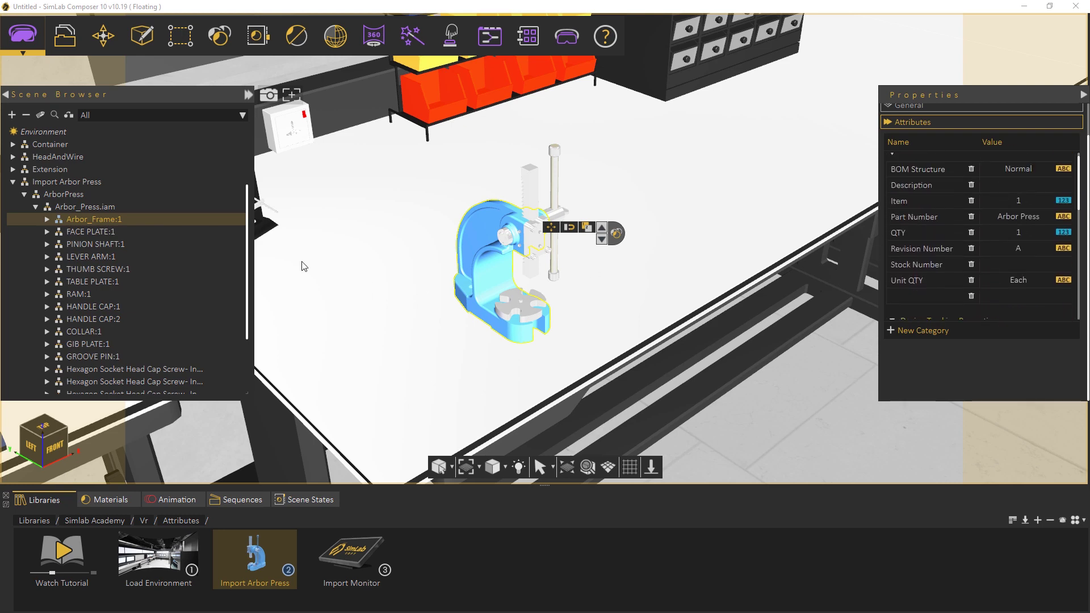
Examine the attributes of FACE PLATE:1 and PINION SHAFT:1, including the pinion shaft's design tracking and physical properties
left_click(91, 231)
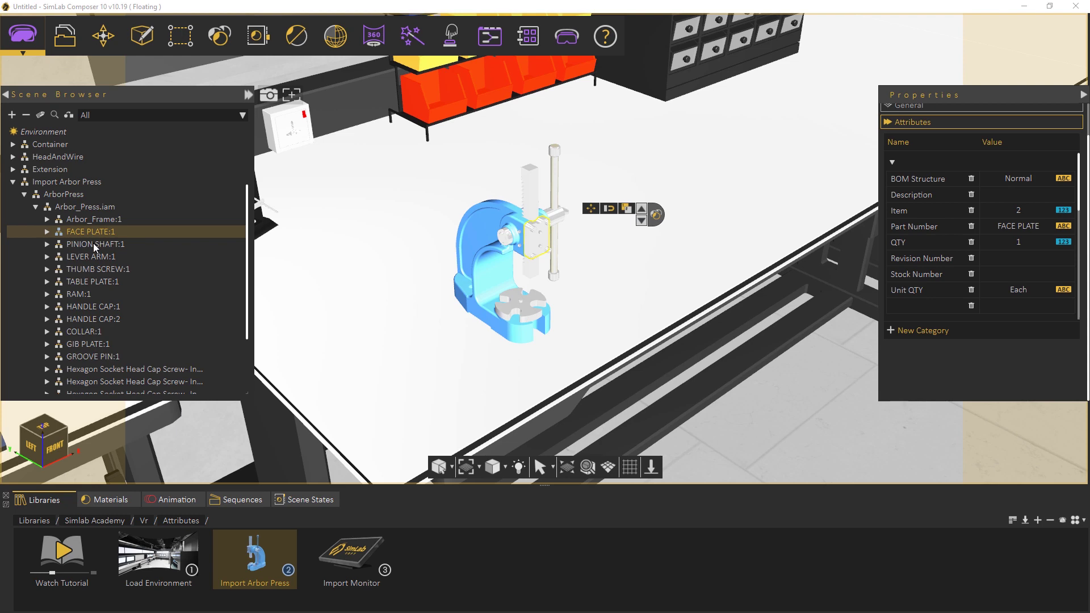
left_click(93, 243)
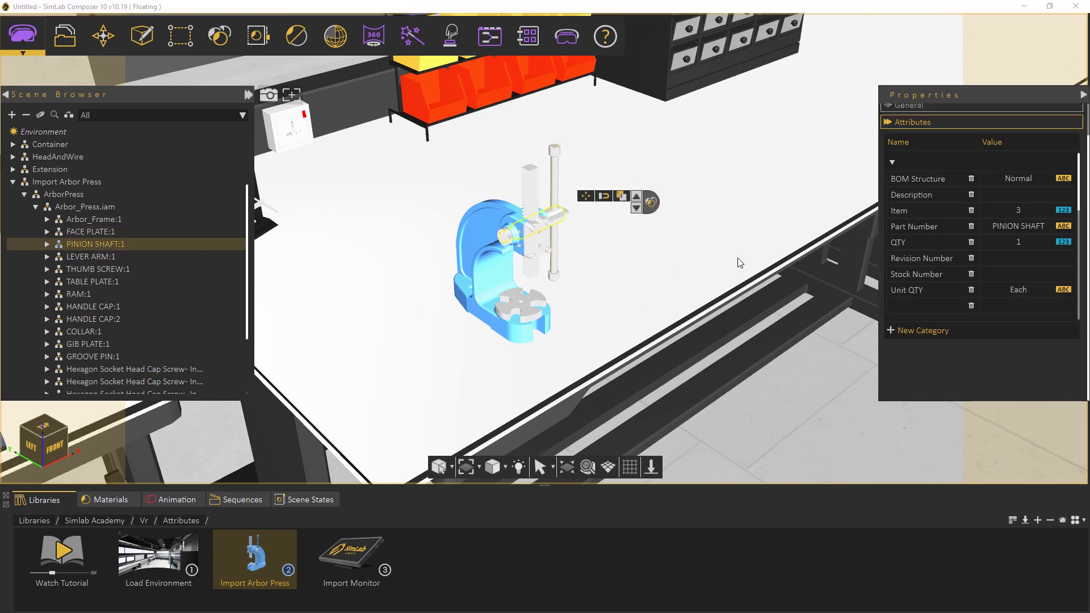
scroll(1081, 218, "down", 1)
scroll(1080, 218, "down", 3)
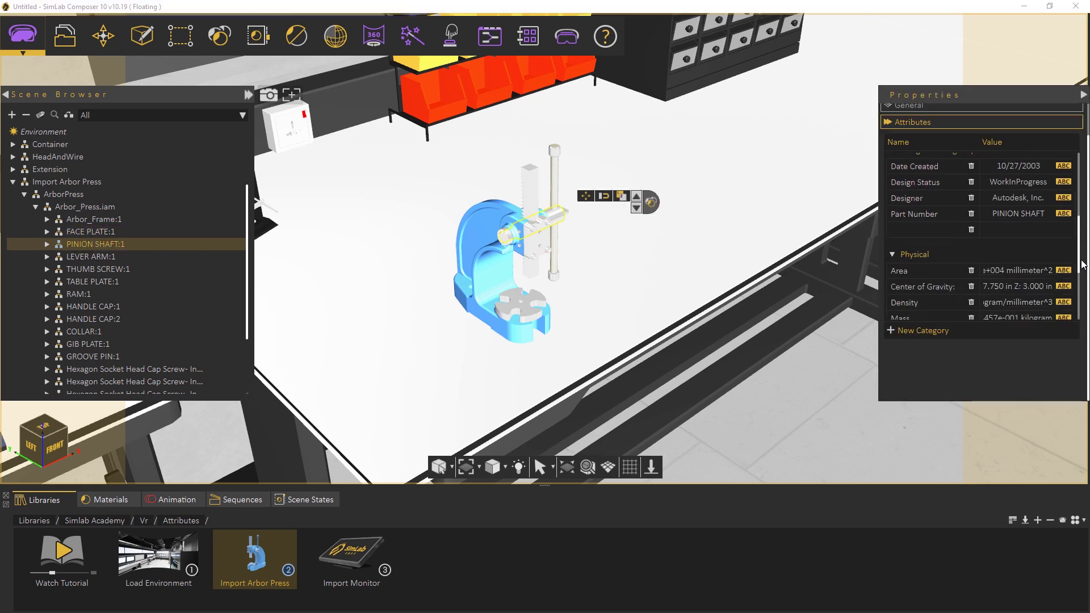
Select all arbor press parts from Arbor_Frame:1 through ISO 4766 M5 x 5:1 and open them in the Attributes Manager
left_click(97, 220)
scroll(97, 219, "down", 3)
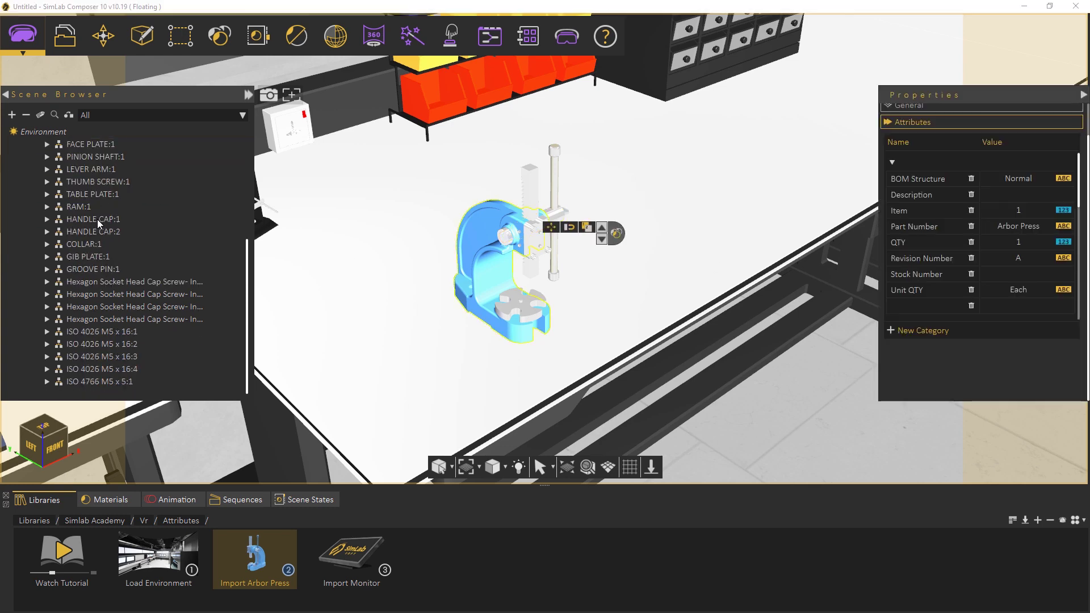
left_click(95, 385, "shift")
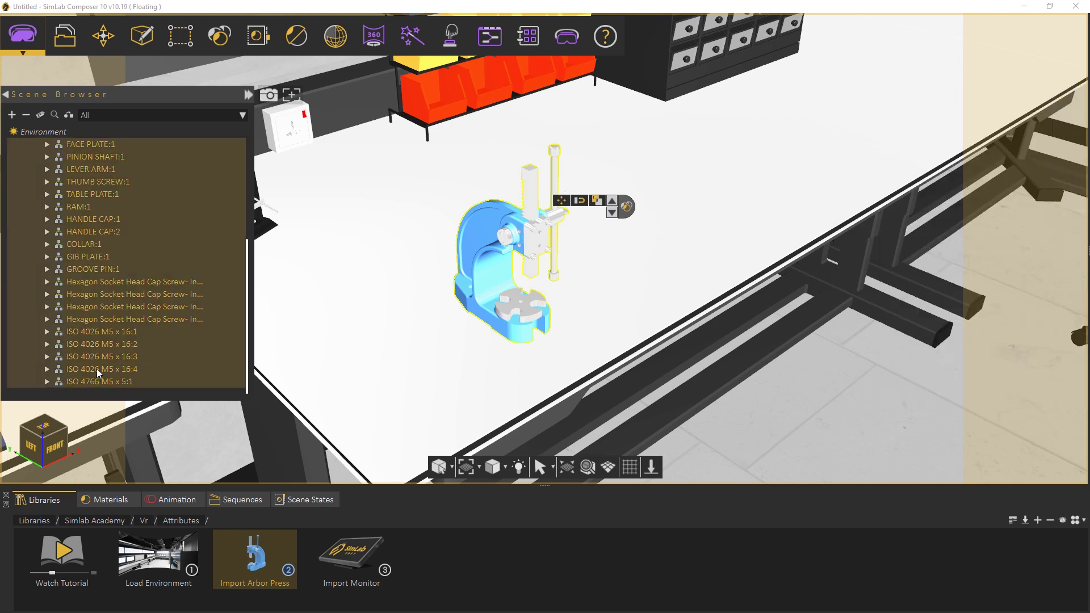
left_click(40, 116)
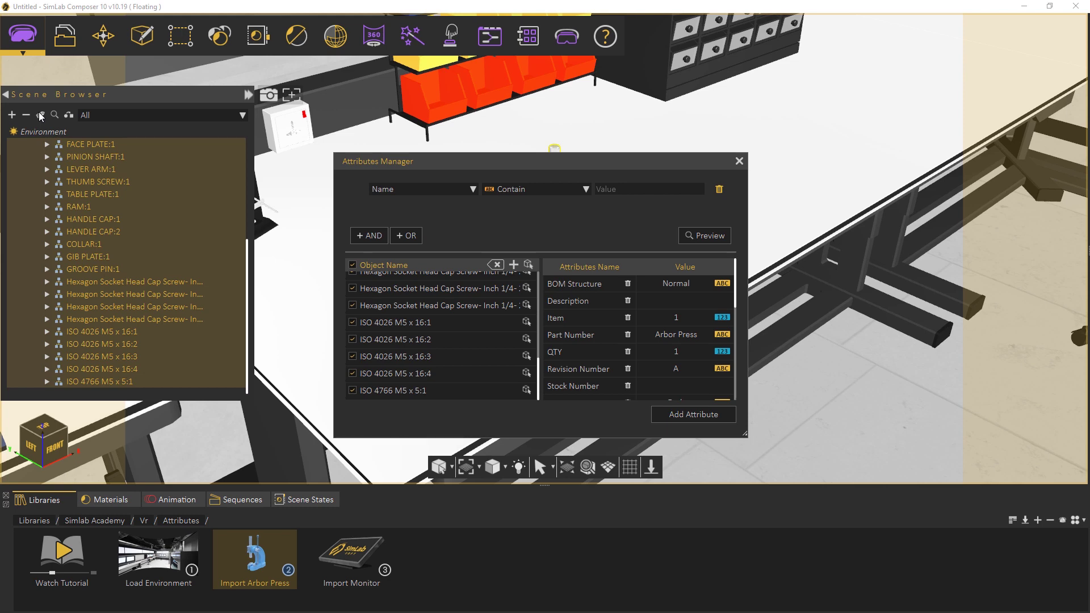
Review the Attributes Manager's part and attribute lists, and examine the individual attributes of Arbor_Frame:1 and COLLAR:1
scroll(439, 329, "up", 5)
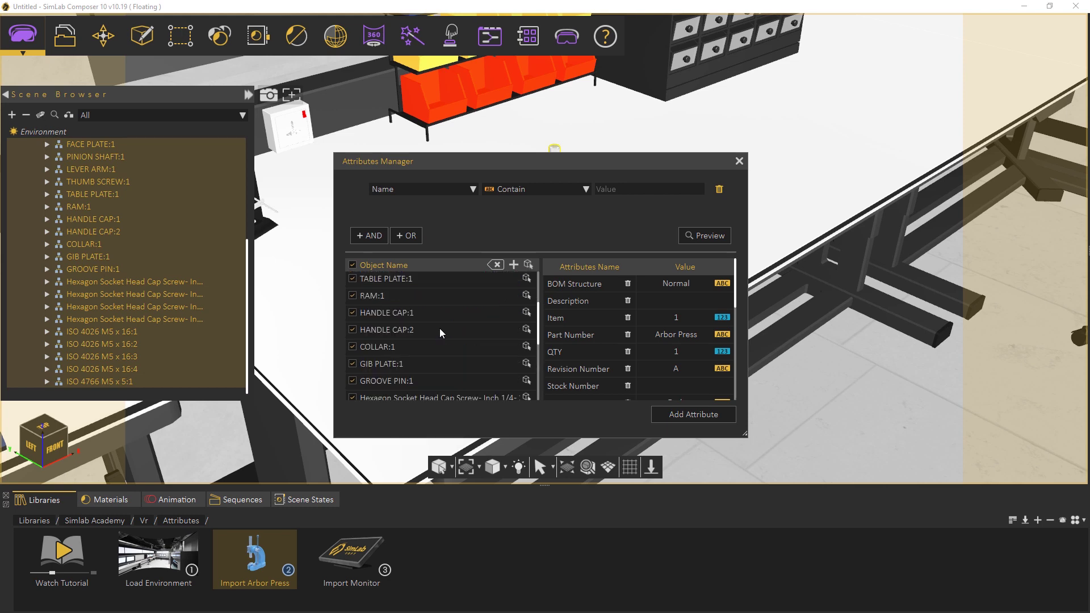
scroll(441, 329, "down", 5)
scroll(441, 329, "up", 5)
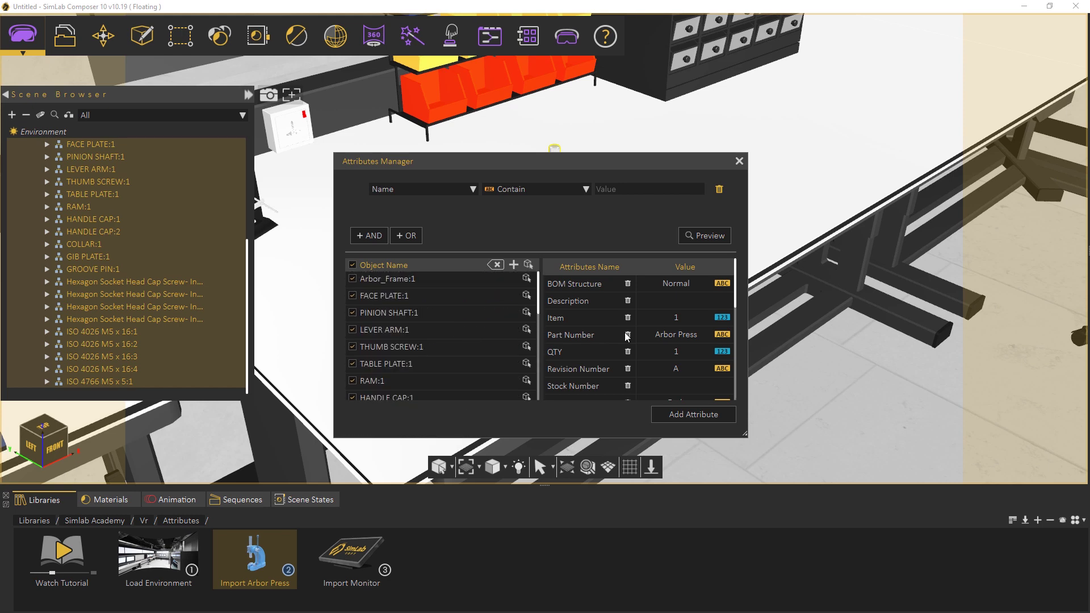
mouse_move(736, 289)
left_mouse_down()
mouse_move(736, 375)
mouse_move(735, 281)
left_mouse_up()
left_click(526, 280)
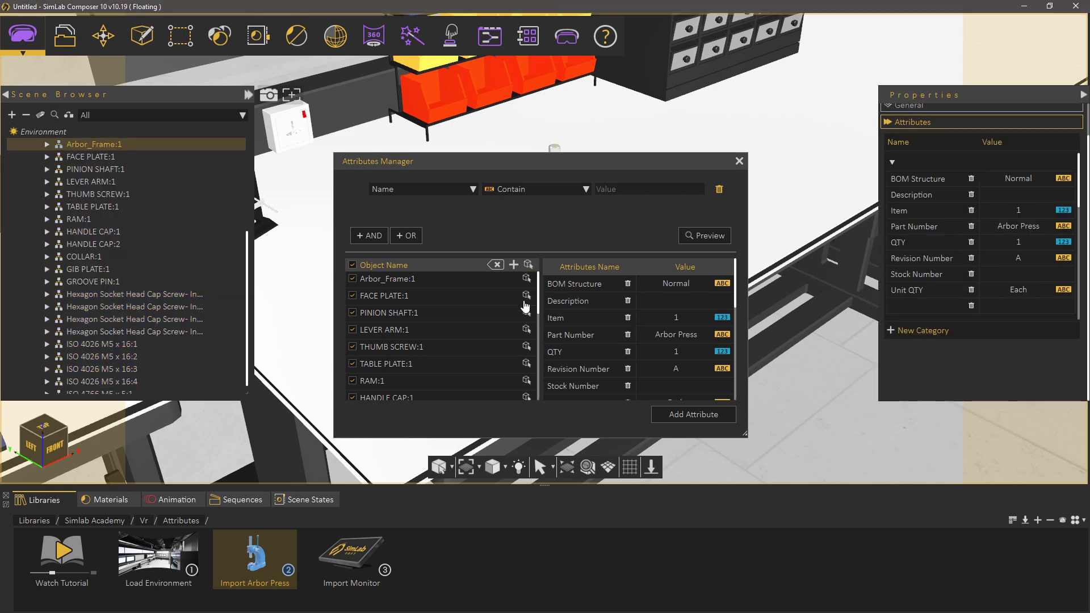
left_click_drag(539, 298, 539, 307)
scroll(540, 309, "down", 1)
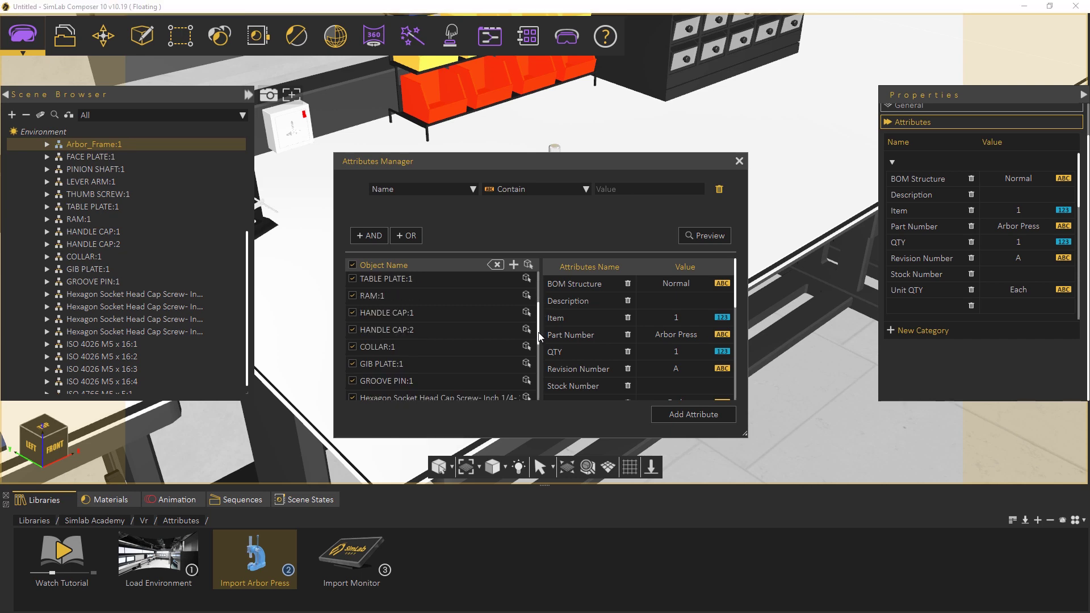
left_click(527, 347)
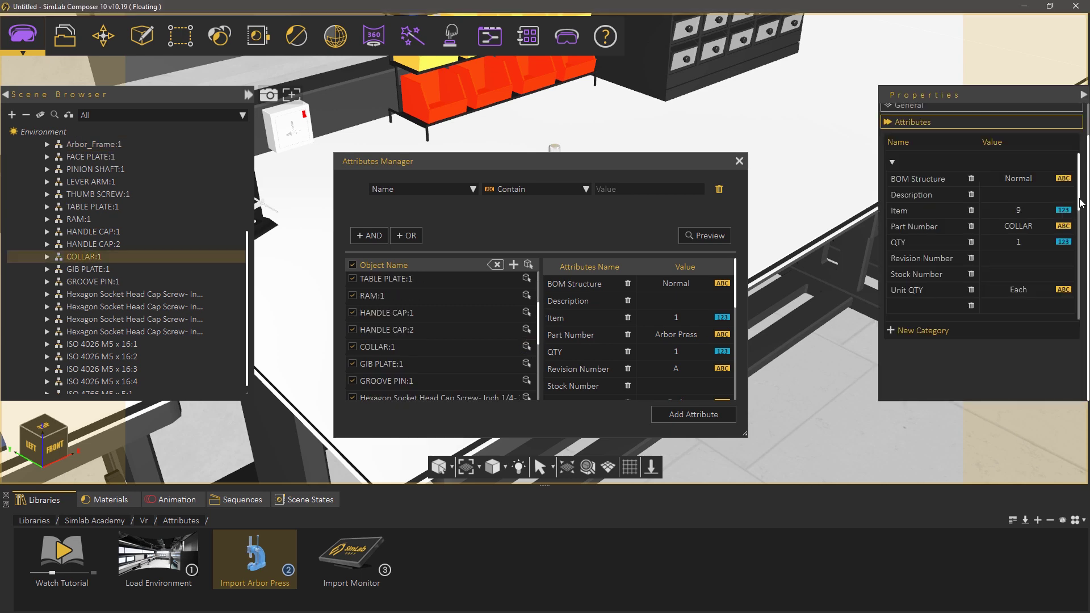
mouse_move(1079, 202)
left_mouse_down()
mouse_move(1081, 281)
mouse_move(1082, 220)
left_mouse_up()
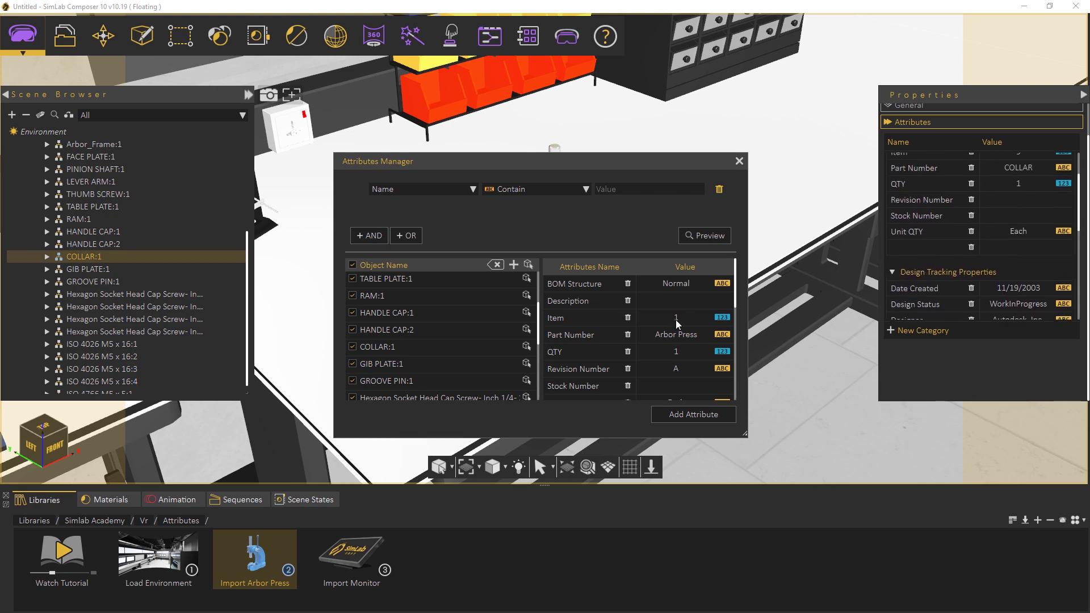
Add an attribute named Availability with the value In Stock to all the listed arbor press parts
scroll(675, 322, "down", 6)
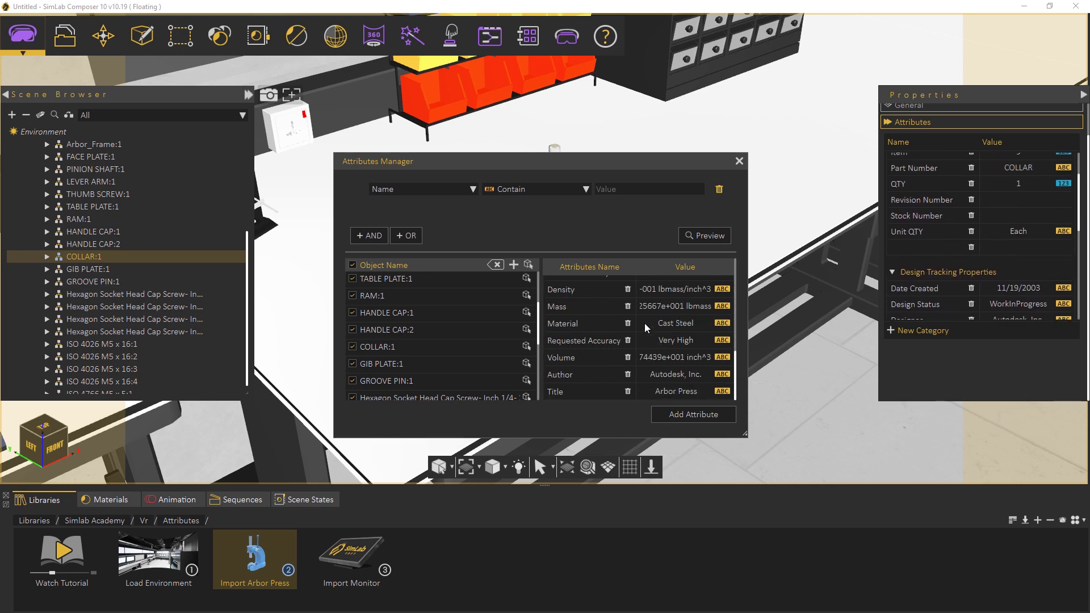
left_click(688, 417)
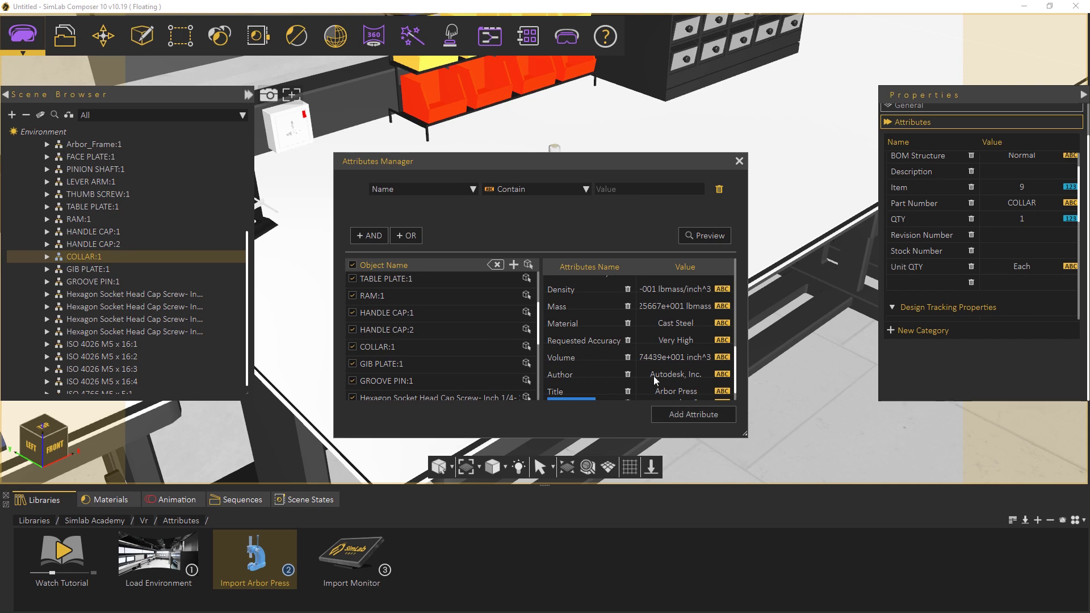
type("A")
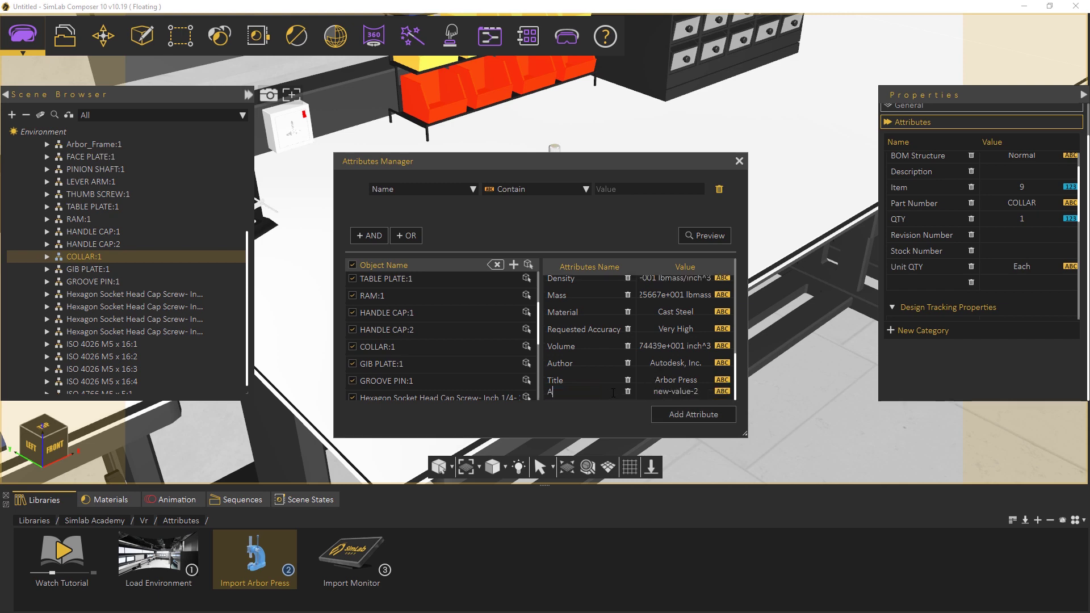
type("vailability")
type("In Stock")
Check the Availability attribute on HANDLE CAP:2, GIB PLATE:1, the hexagon socket screws and ISO 4026 M5 x 16:1
left_click(529, 333)
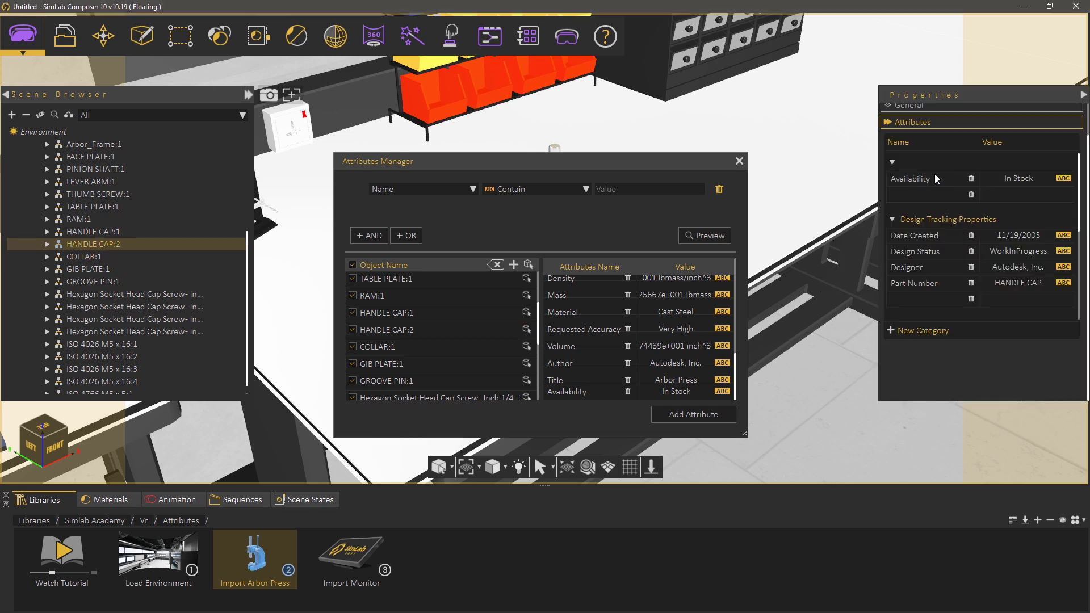
left_click(90, 269)
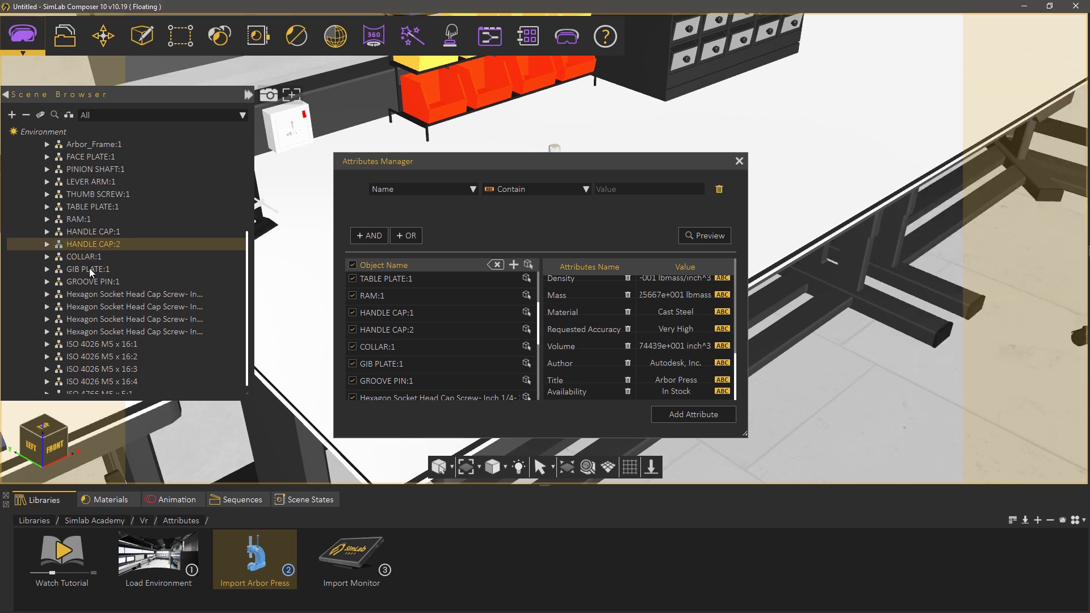
left_click(93, 295)
left_click(96, 321)
left_click(97, 343)
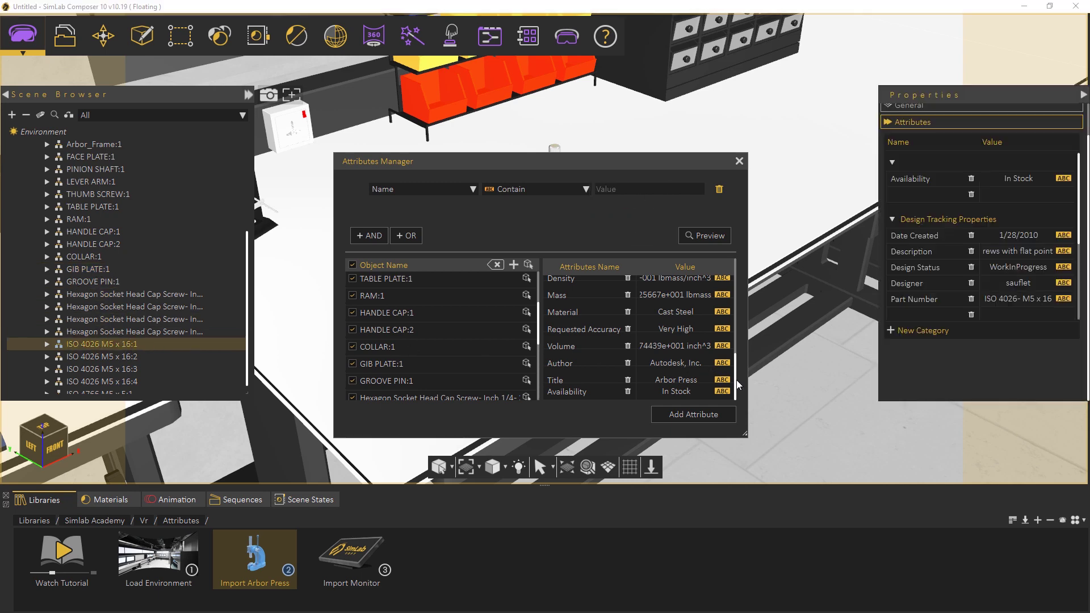
Set the Author attribute to My Company for all the listed arbor press parts
double_click(705, 363)
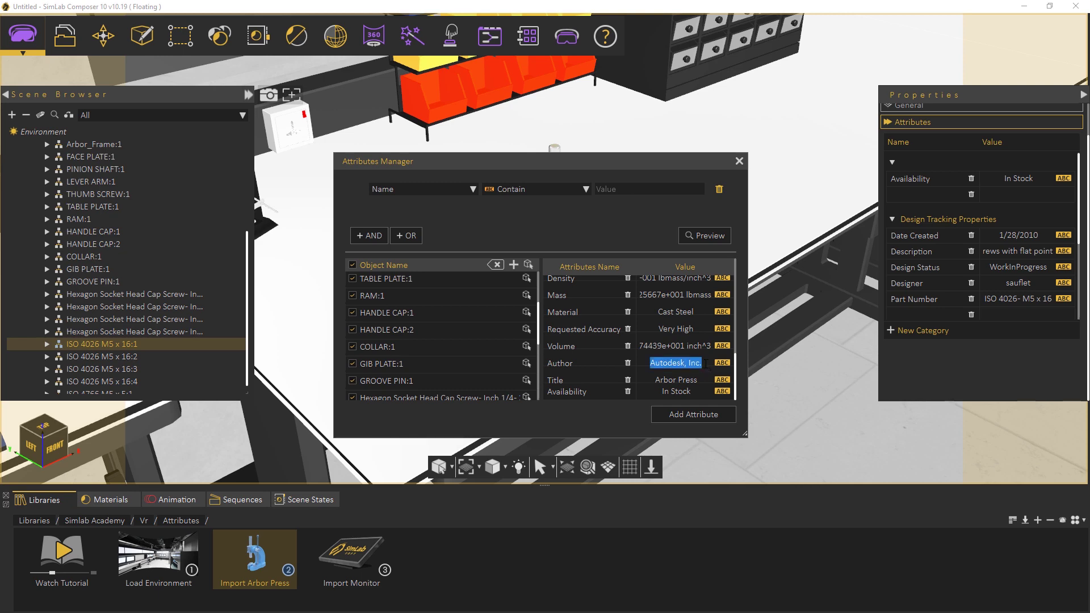
type("My Company")
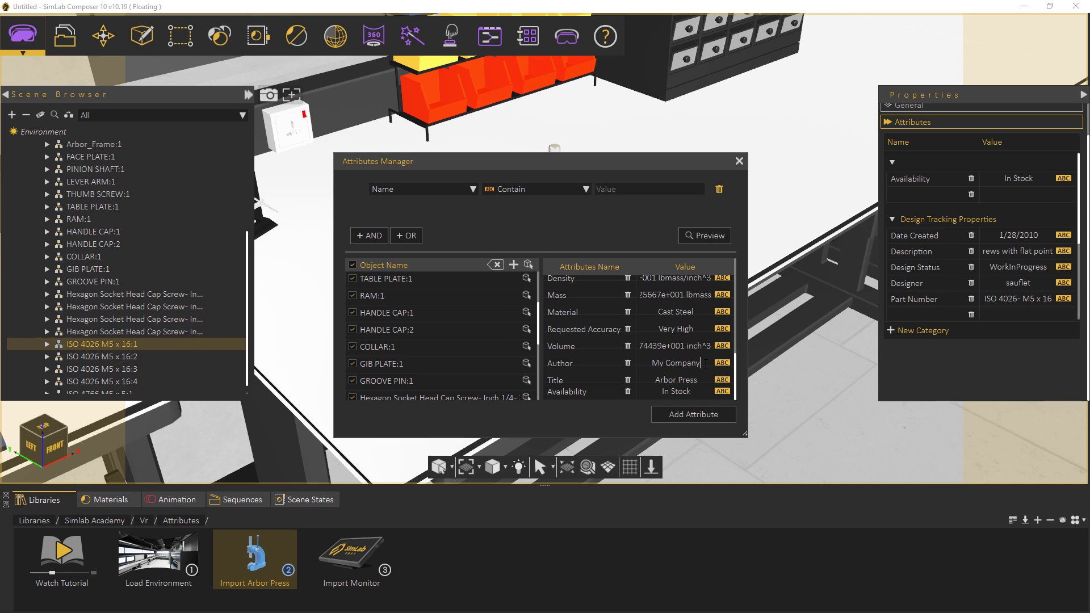
key("Return")
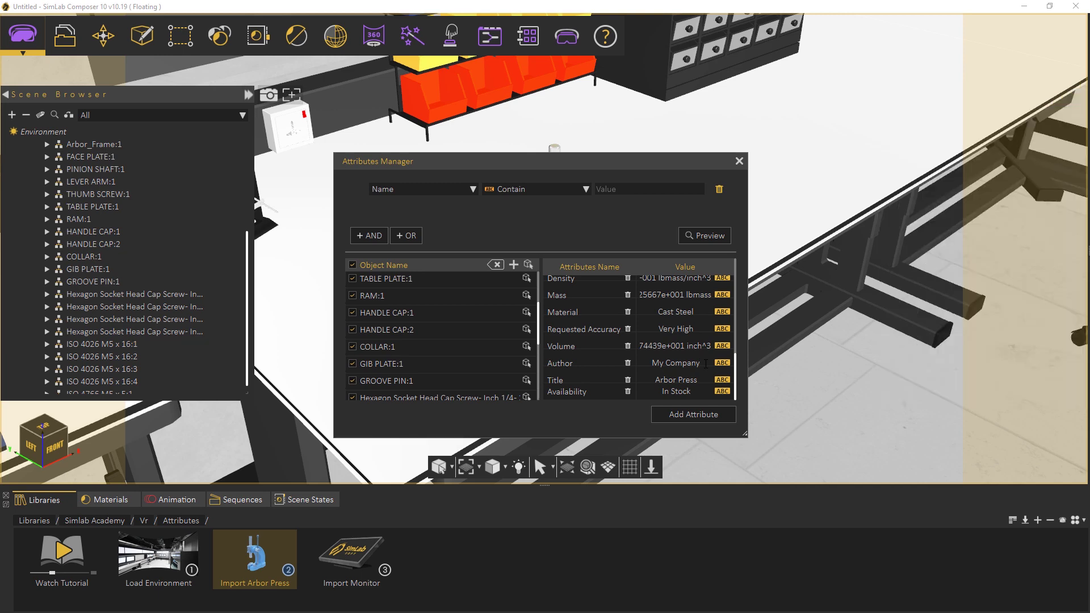
Check the Author attribute on GIB PLATE:1 and on the first and last hexagon socket head cap screws
left_click(526, 363)
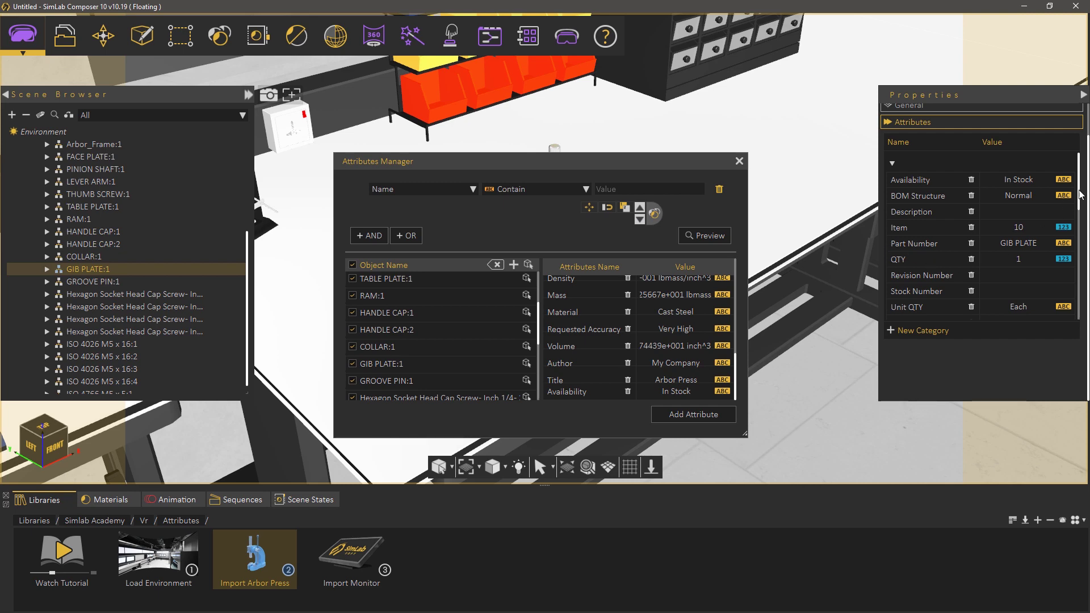
left_click_drag(1079, 192, 1078, 307)
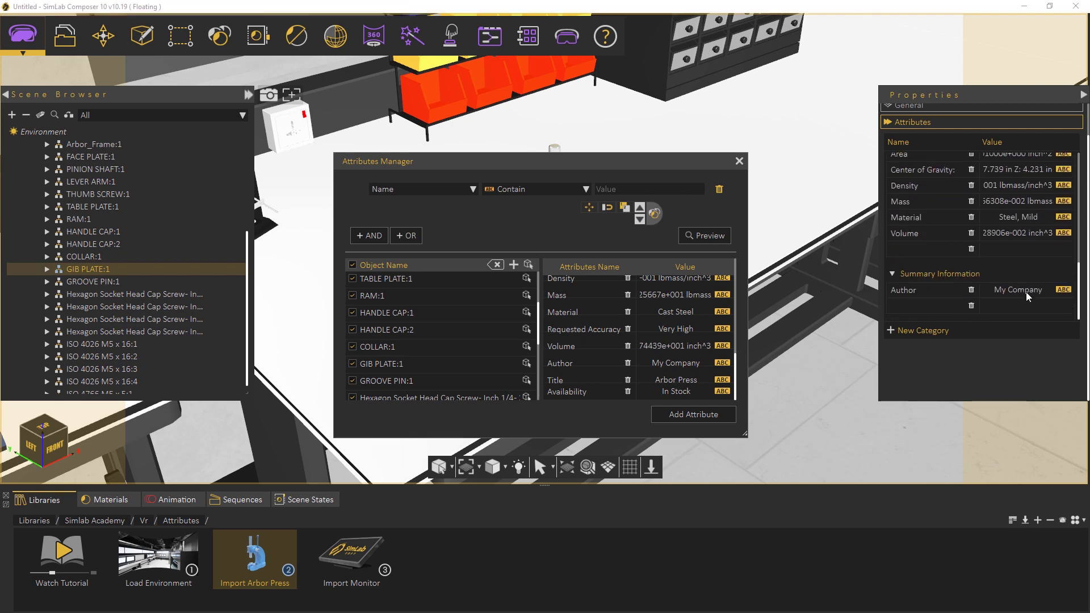
left_click(111, 296)
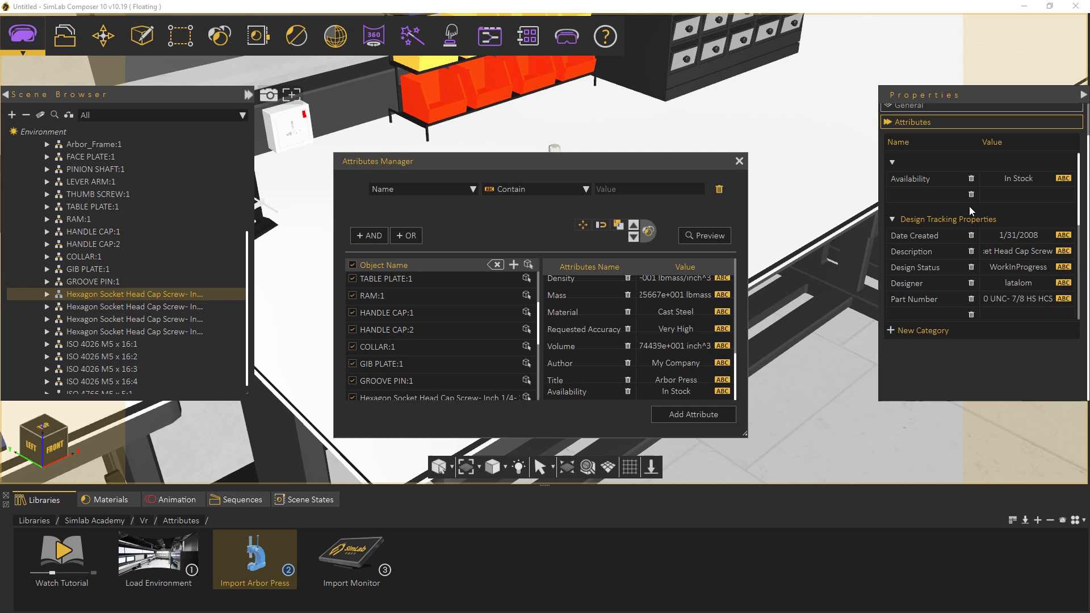
scroll(62, 331, "down", 1)
left_click(91, 322)
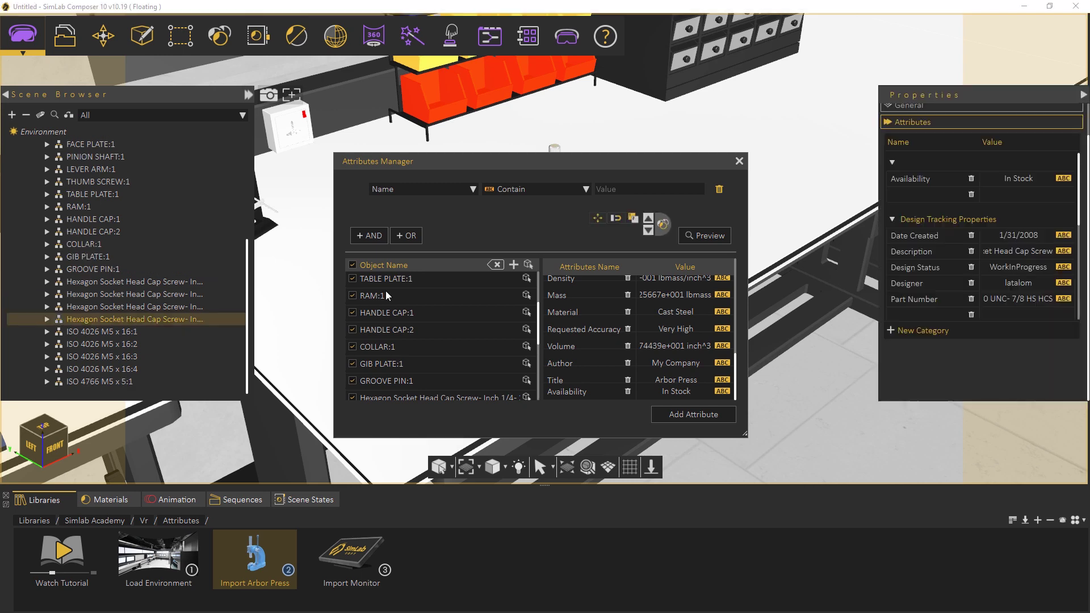
scroll(1003, 209, "down", 5)
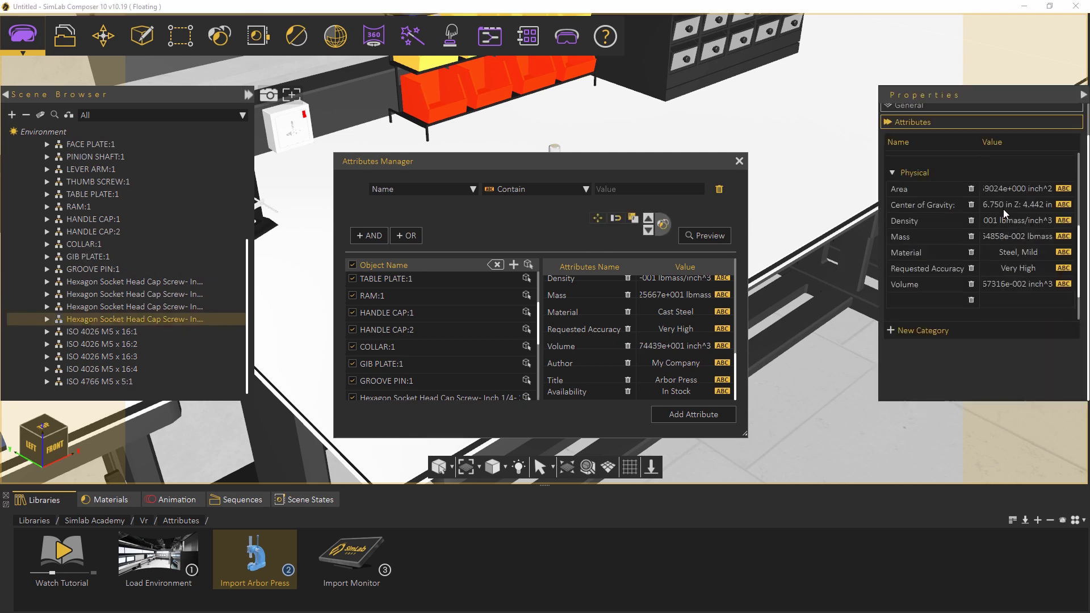
Clear the Attributes Manager's object list and add only HANDLE CAP:2 to it
left_click(496, 271)
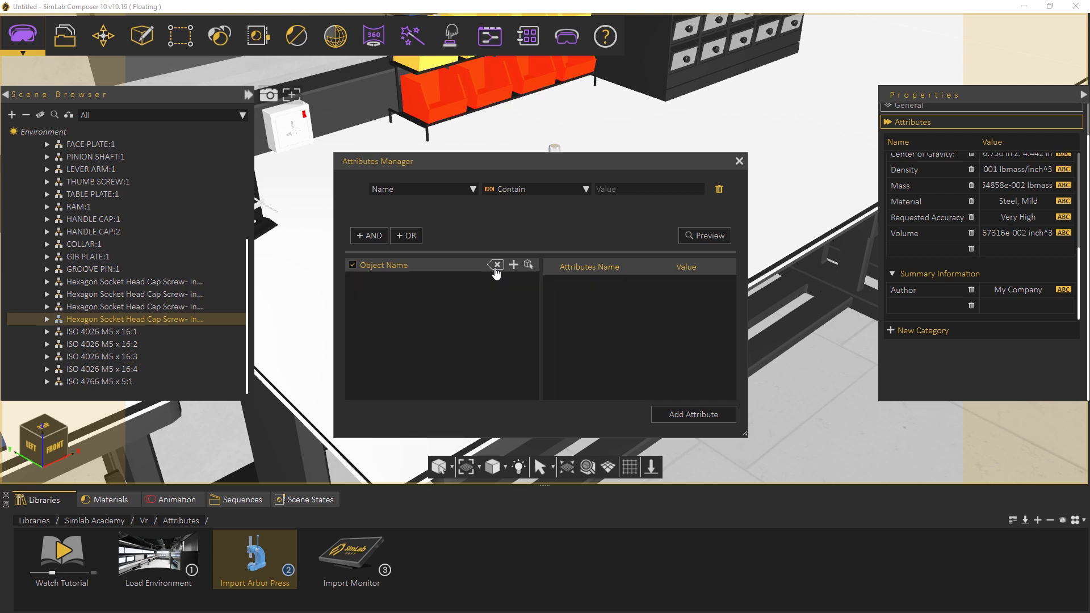
left_click(106, 218)
left_click(101, 231)
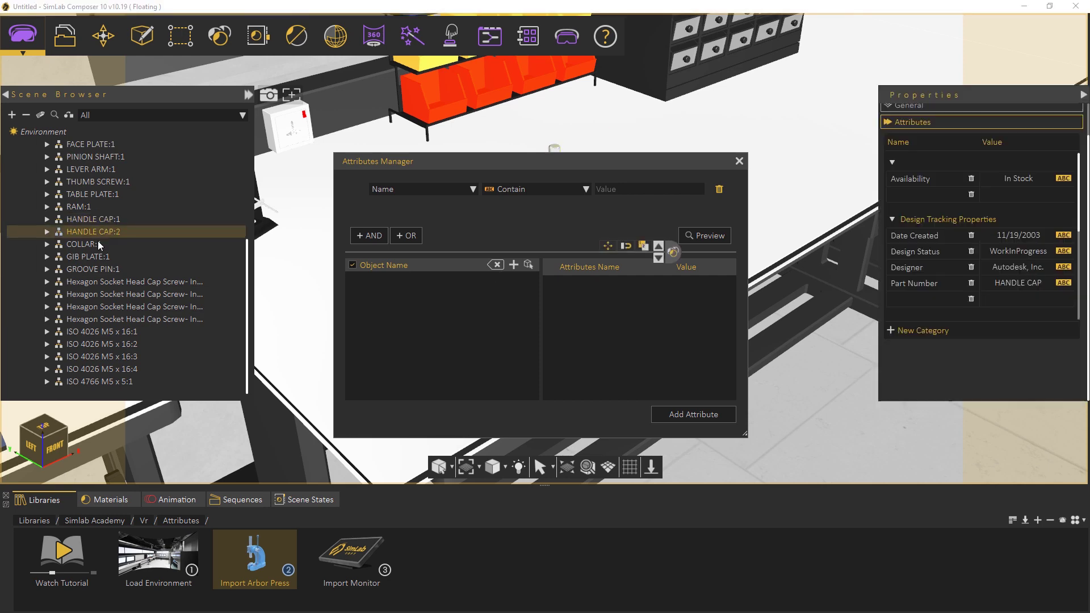
left_click(514, 265)
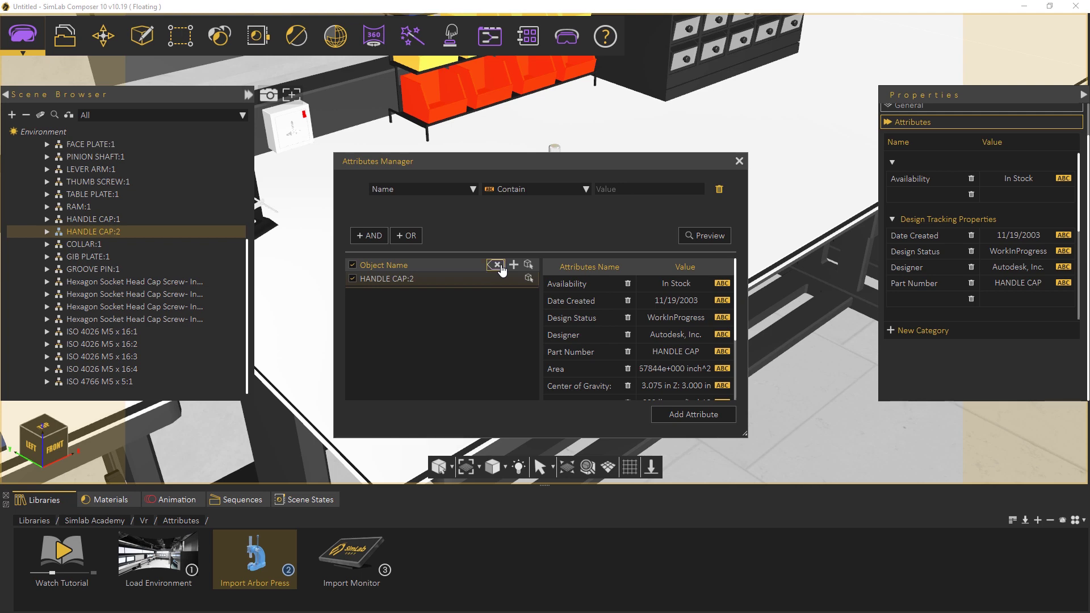
Empty the object list and preview the objects whose Material attribute value contains Rubber
left_click(499, 265)
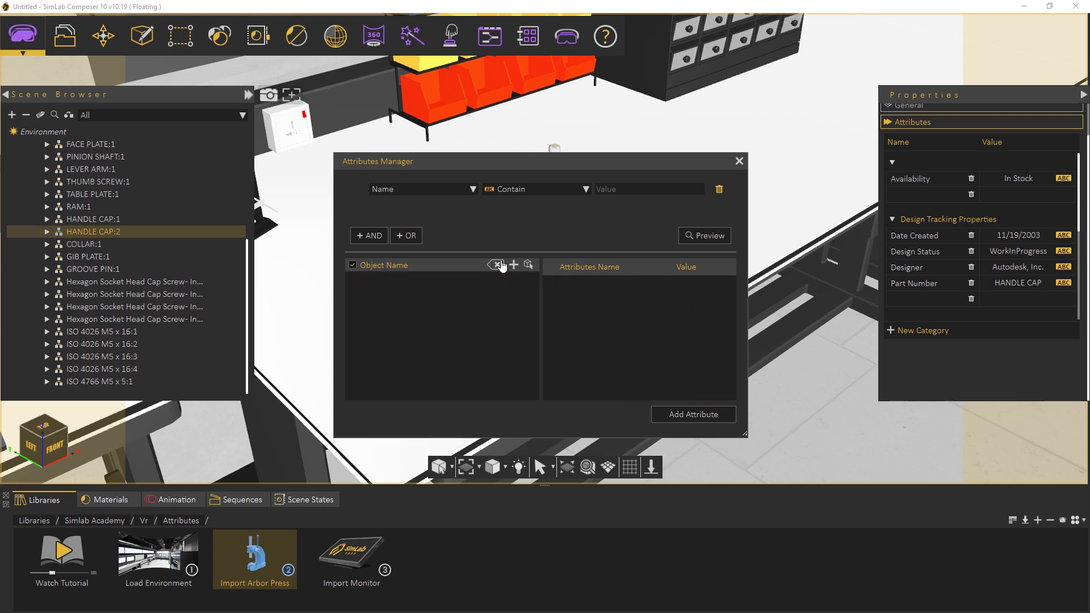
left_click(474, 189)
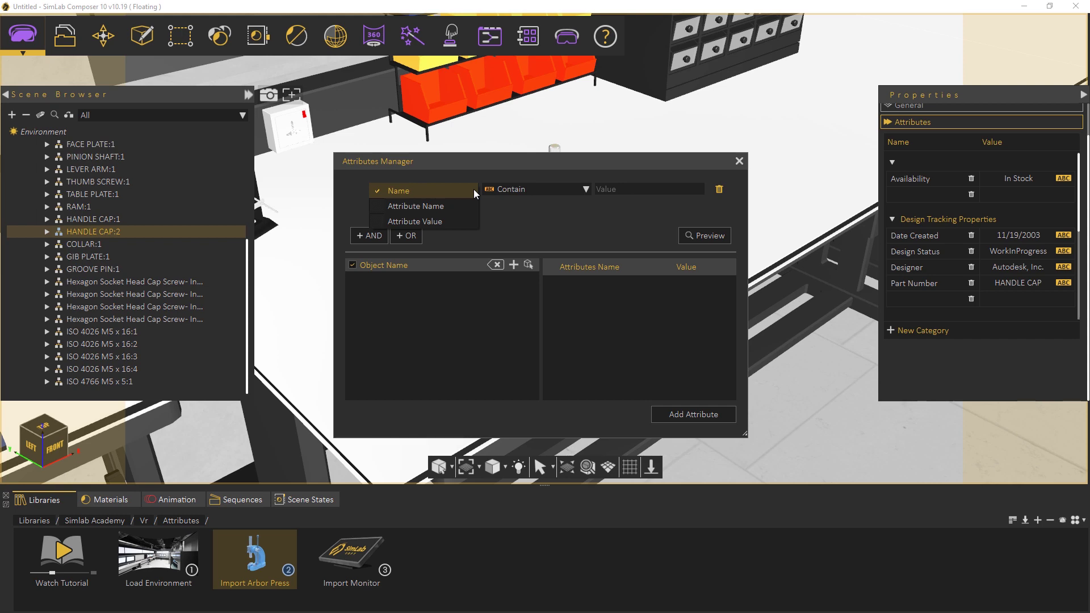
left_click(456, 223)
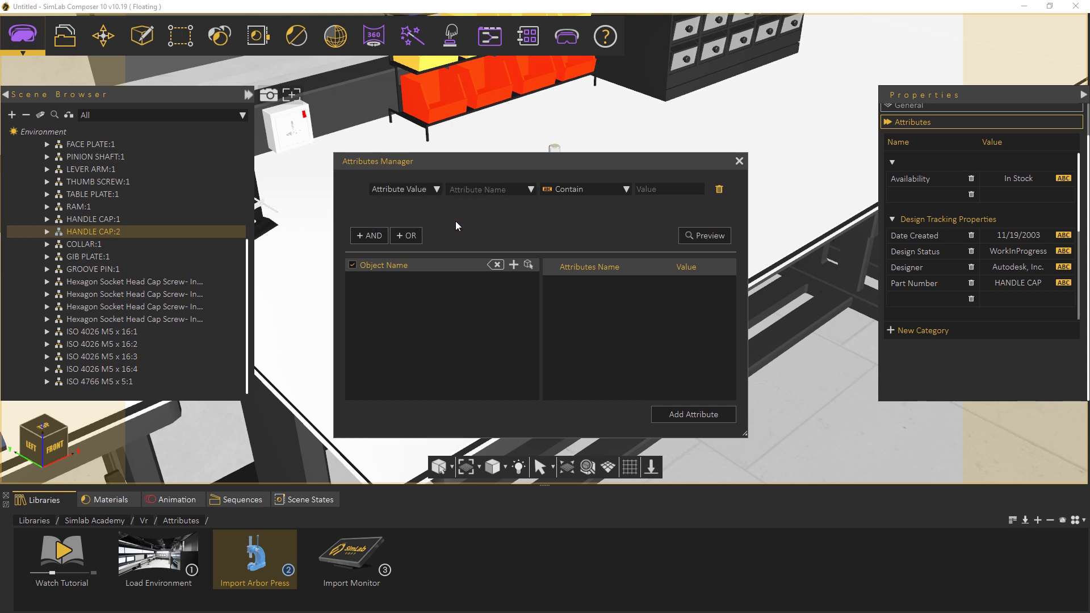
left_click(531, 189)
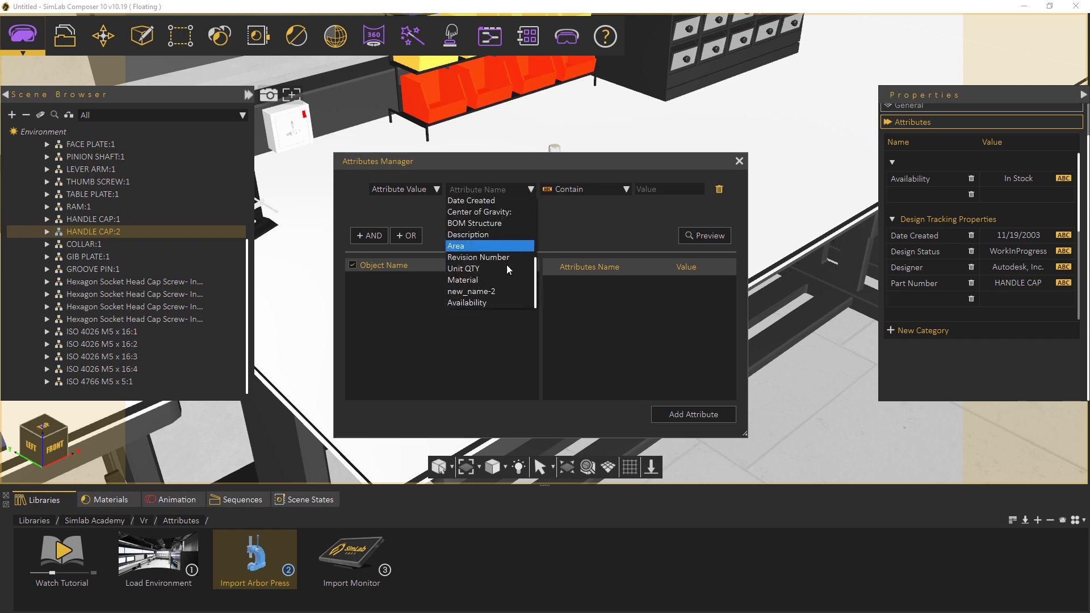
left_click(499, 280)
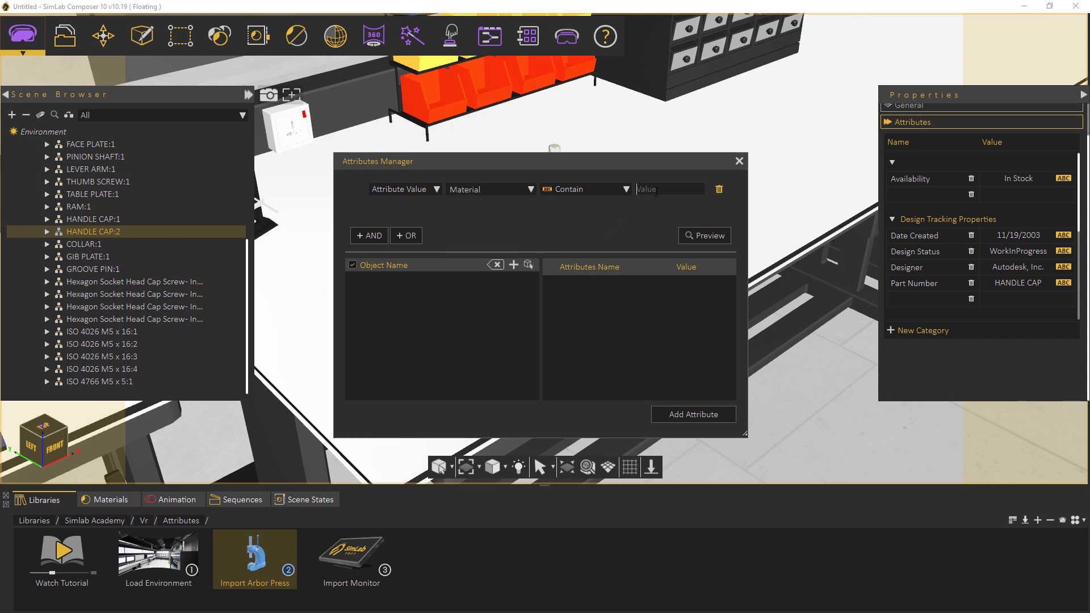
type("Rubber")
left_click(719, 236)
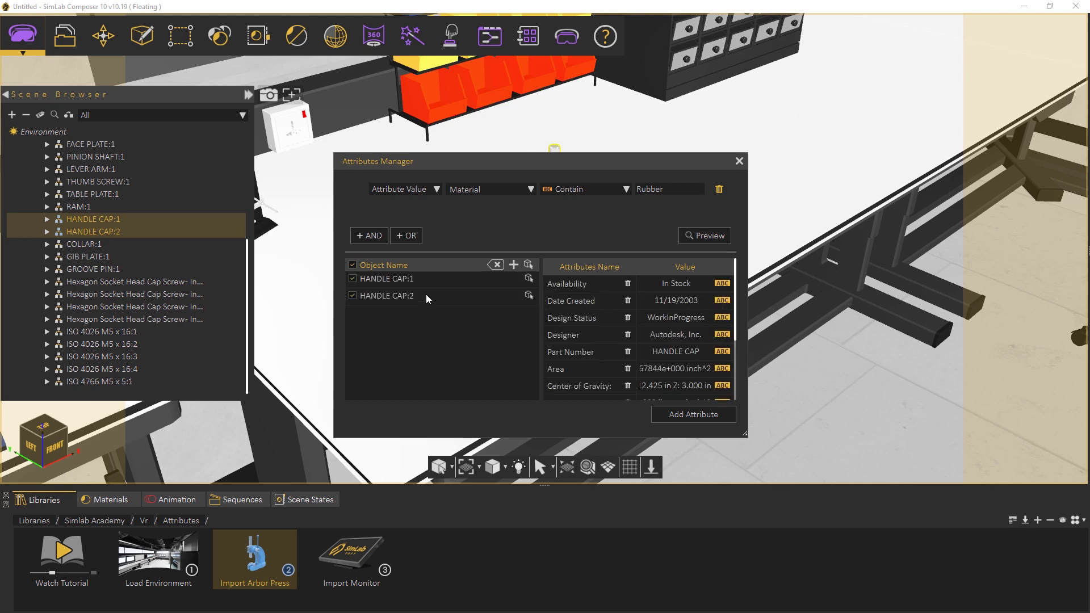
Change the Material attribute of the filtered handle caps to PVC Rubber
scroll(630, 332, "down", 3)
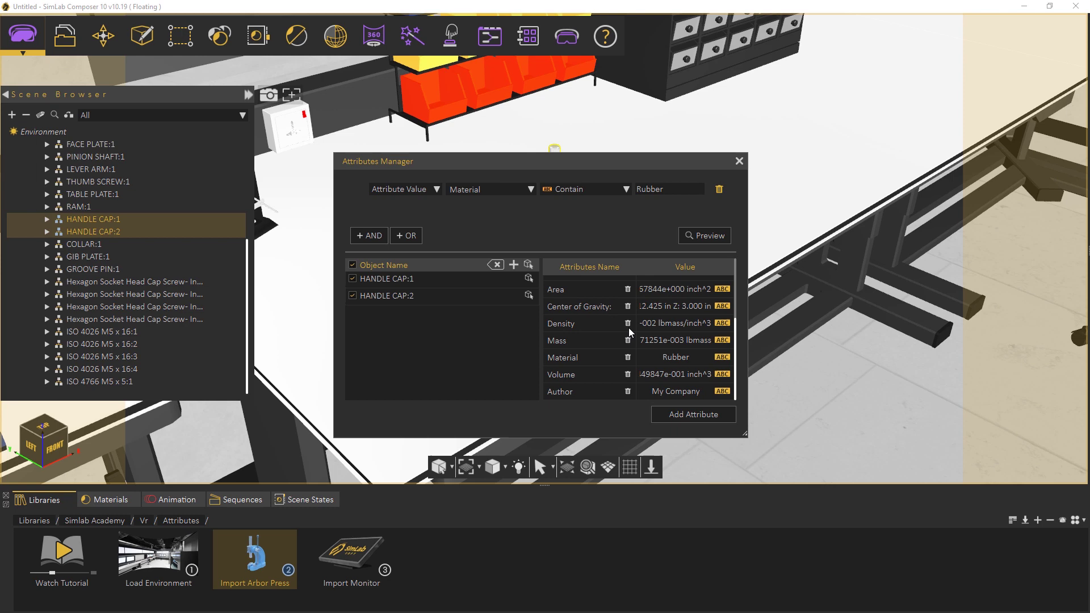
double_click(697, 358)
left_click(660, 357)
type("PVC")
Check the Material attribute of HANDLE CAP:1 in its properties and close the Attributes Manager
left_click(529, 280)
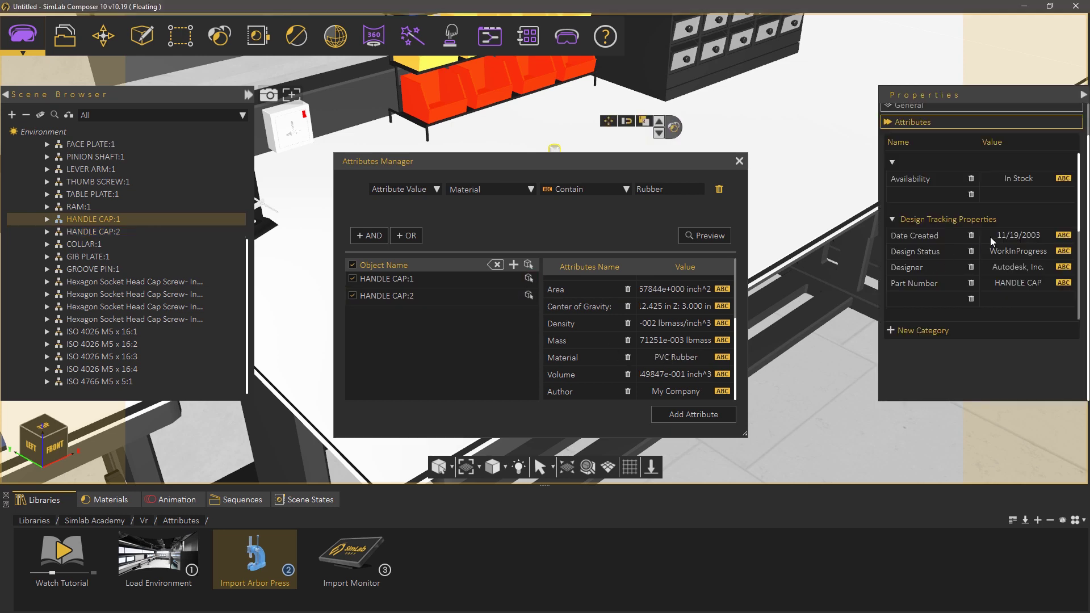
scroll(991, 237, "down", 1)
scroll(1065, 262, "down", 2)
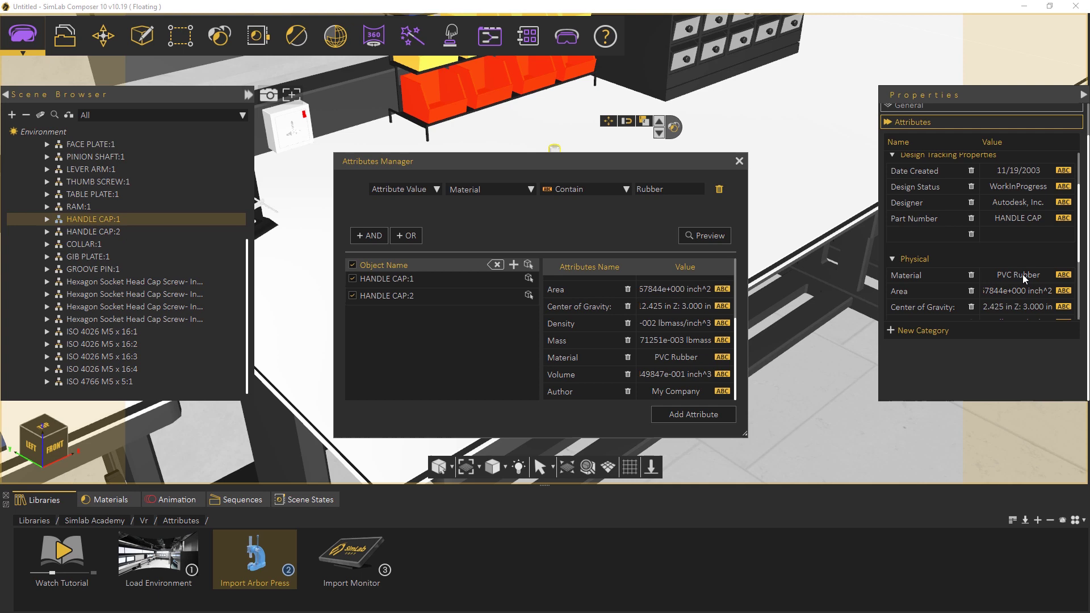
left_click(742, 163)
left_click(740, 161)
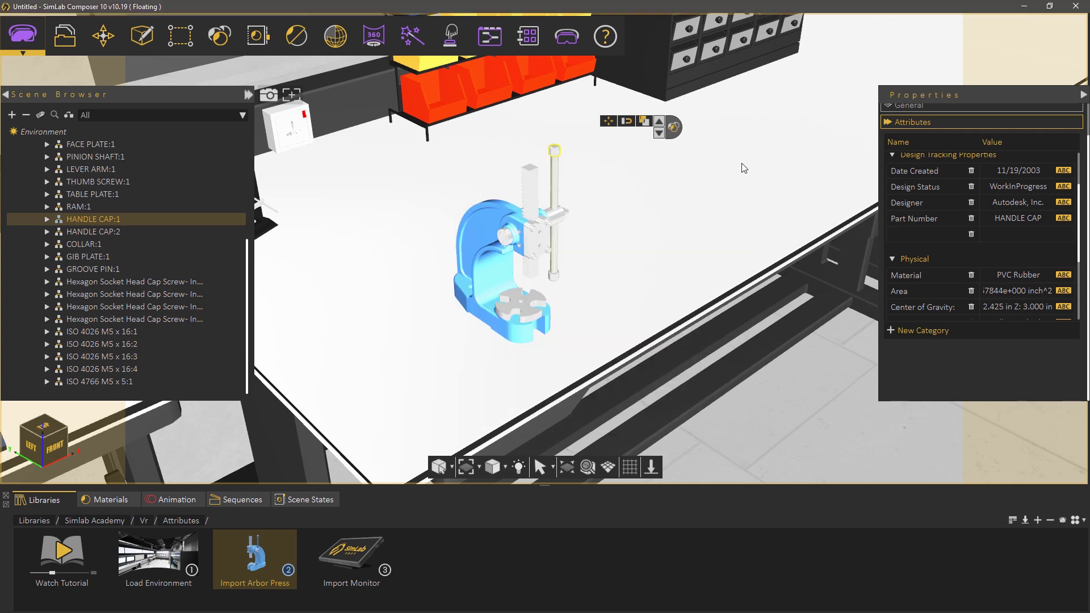
Import the monitor from the library into the scene and move it clear of the arbor press on the workbench
left_click_drag(363, 558, 604, 277)
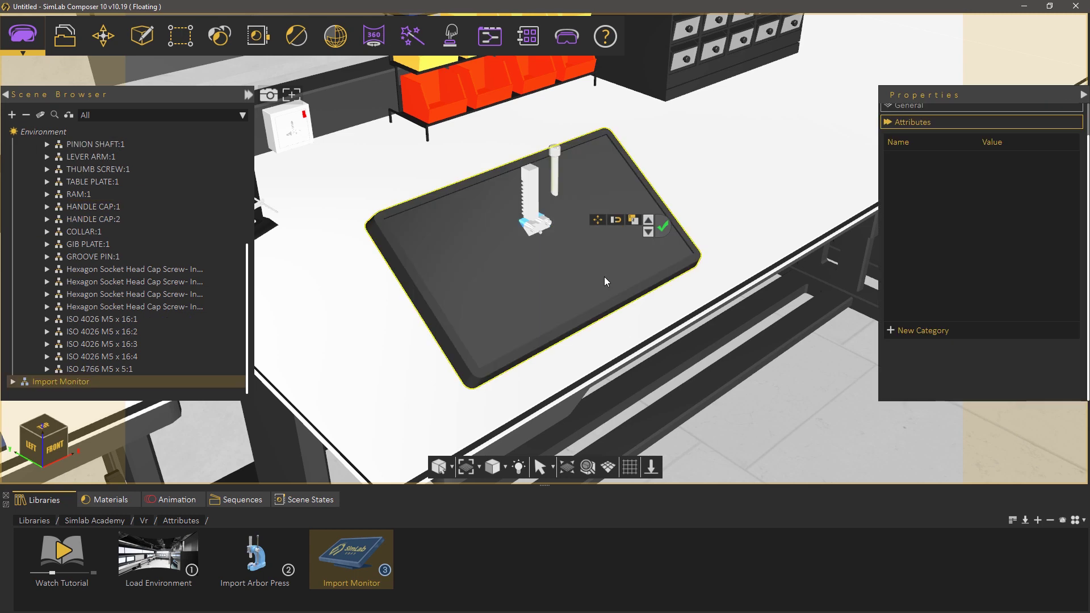
right_click_drag(728, 274, 586, 325)
middle_click_drag(586, 325, 504, 380)
left_click(530, 275)
left_click(712, 215)
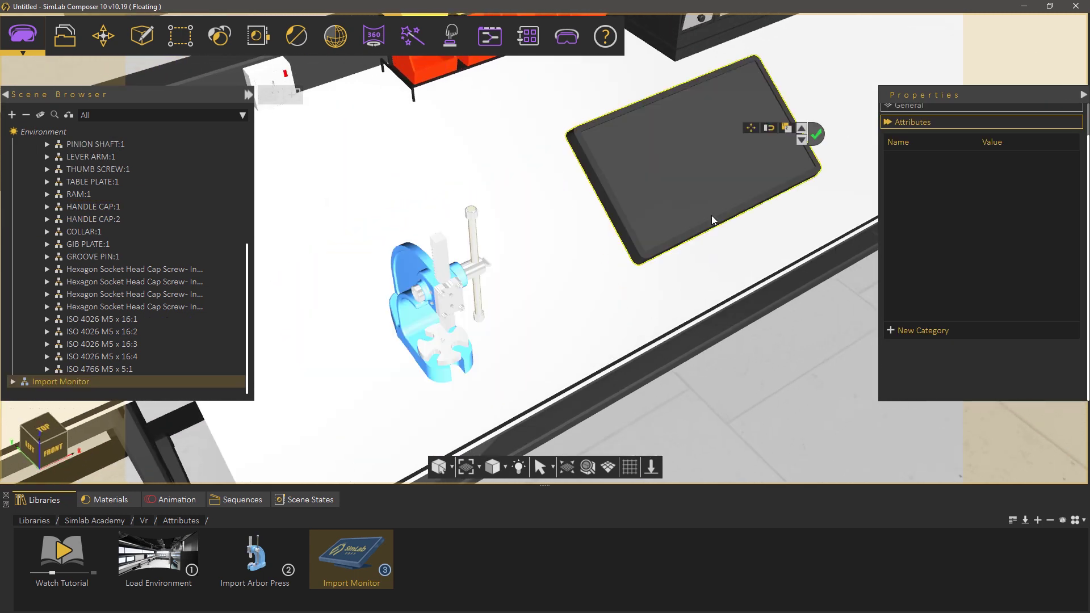
Shift the monitor along its red and green axes to sit on the bench next to the arbor press, and finish the placement
right_click_drag(717, 293, 773, 233)
scroll(693, 314, "down", 2)
left_click(695, 181)
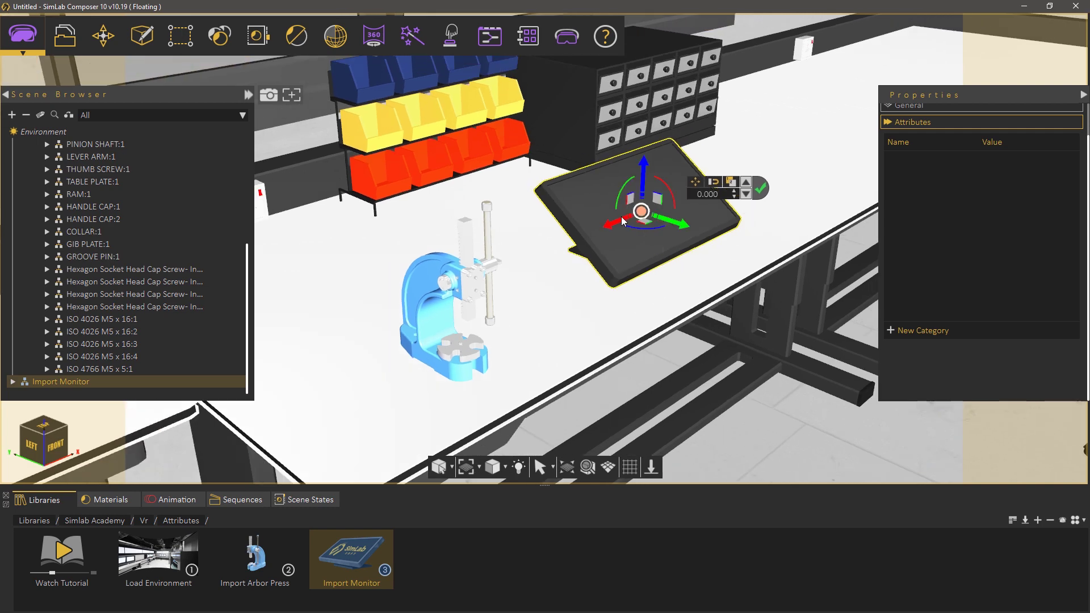
left_click_drag(608, 226, 535, 272)
left_click_drag(615, 254, 626, 283)
right_click_drag(615, 350, 369, 356)
middle_click_drag(563, 354, 637, 357)
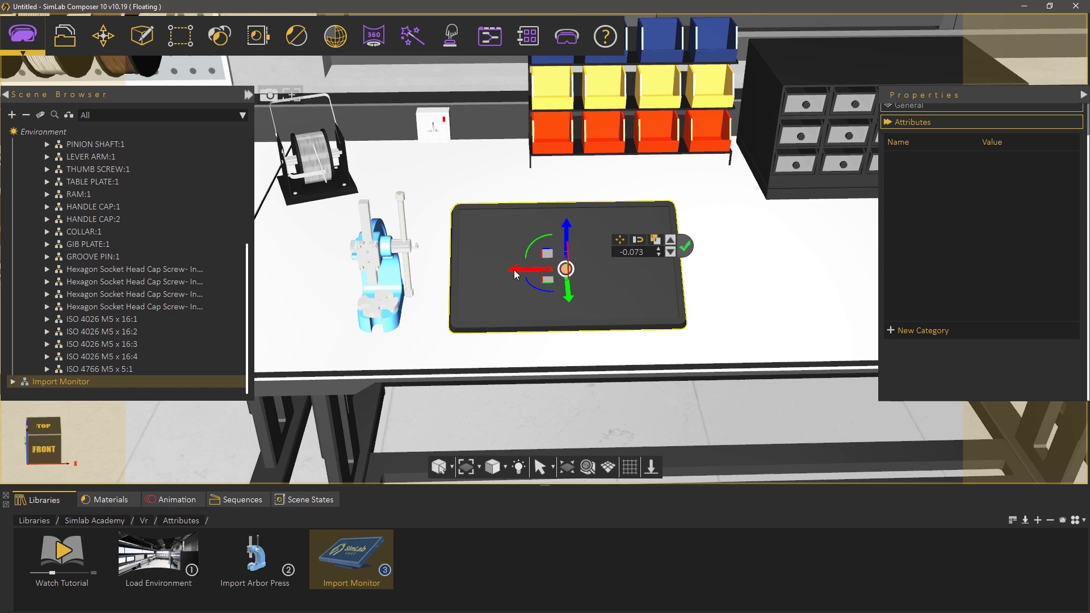
left_click_drag(513, 270, 530, 271)
scroll(435, 225, "up", 2)
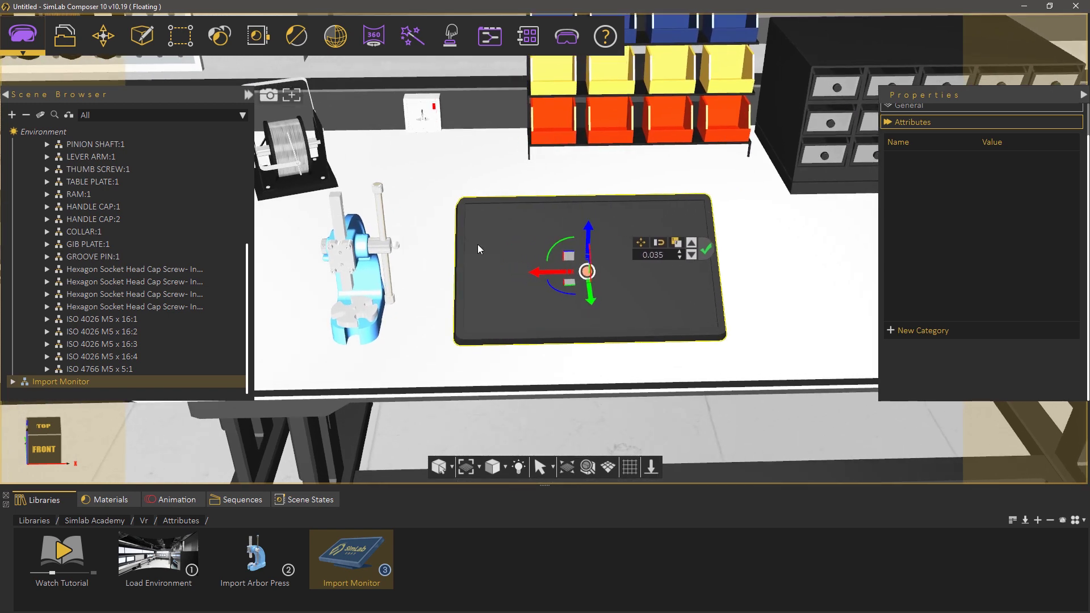
left_click(705, 249)
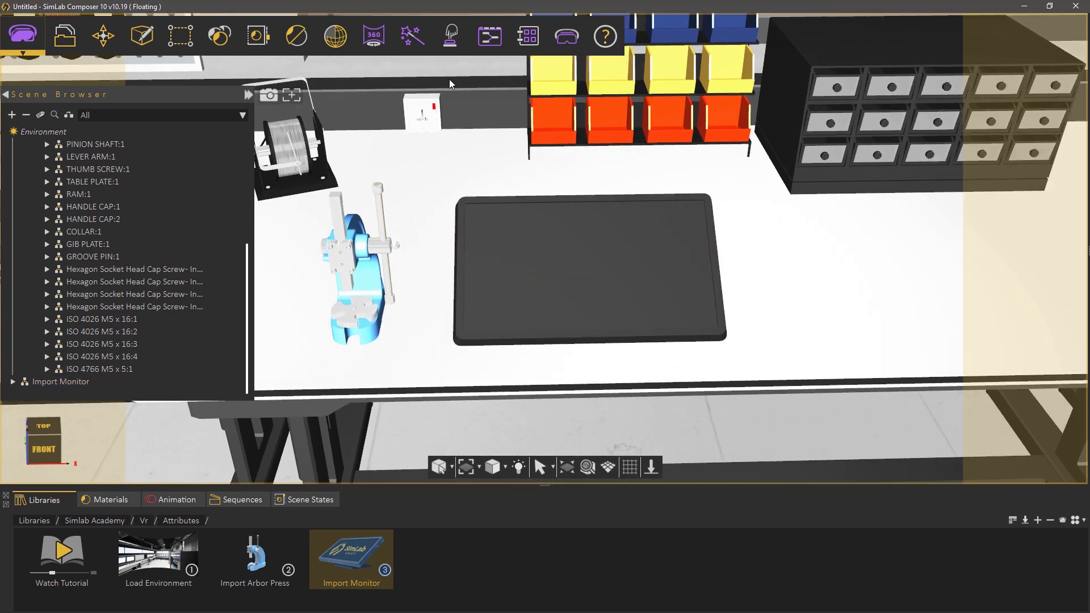
Create a VR variable writer and tilt it by 45°
left_click(415, 47)
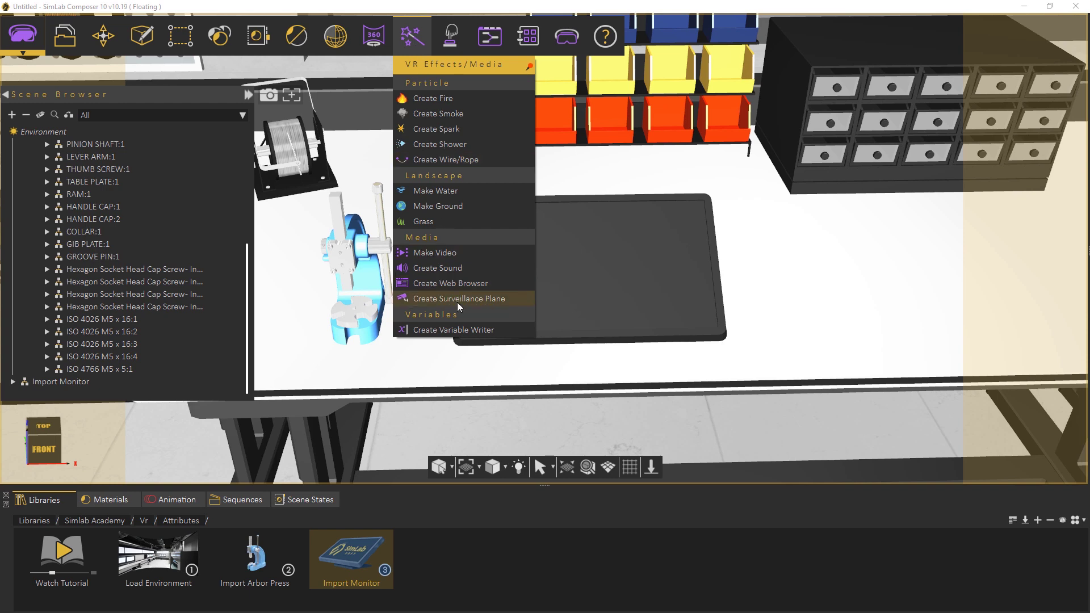
left_click(460, 329)
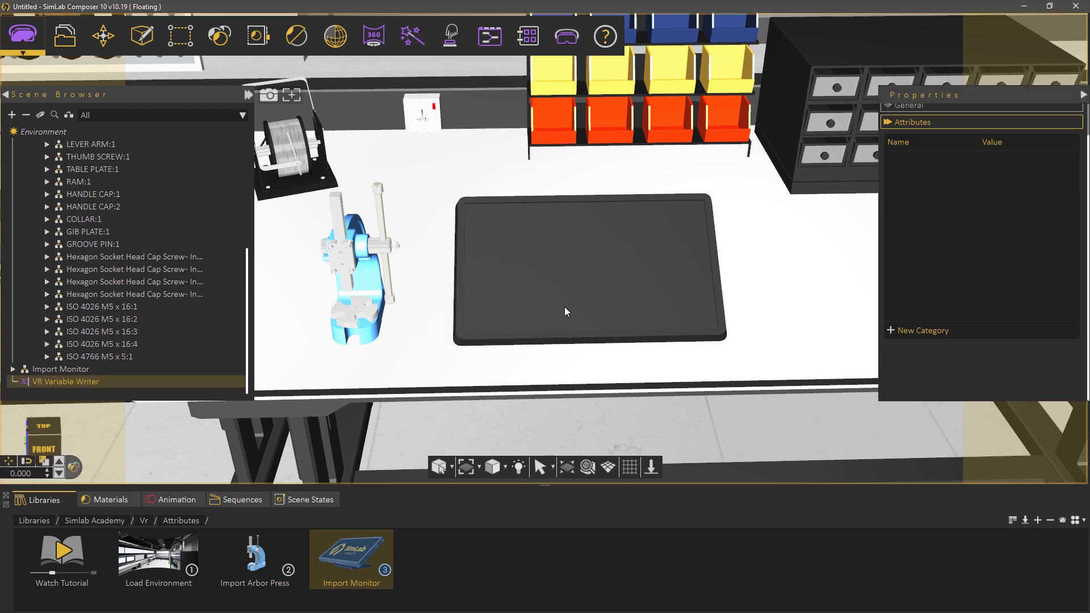
scroll(601, 228, "down", 3)
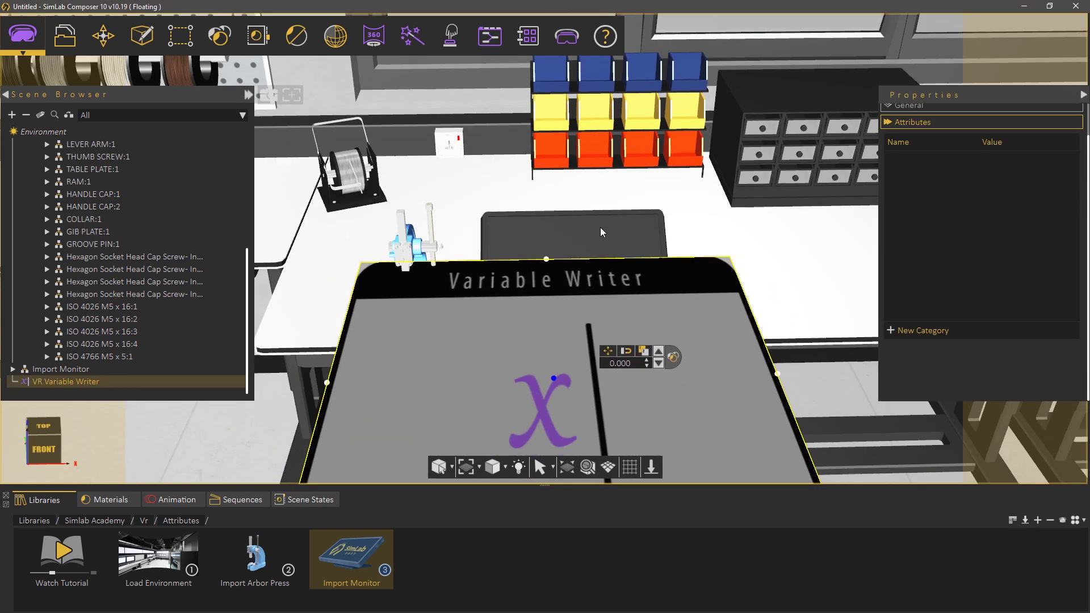
left_click_drag(556, 356, 627, 357)
double_click(627, 351)
type("45")
key("Return")
Move the variable writer by its centre point onto the upper part of the monitor's screen
middle_click_drag(777, 290, 737, 213)
scroll(540, 273, "up", 3)
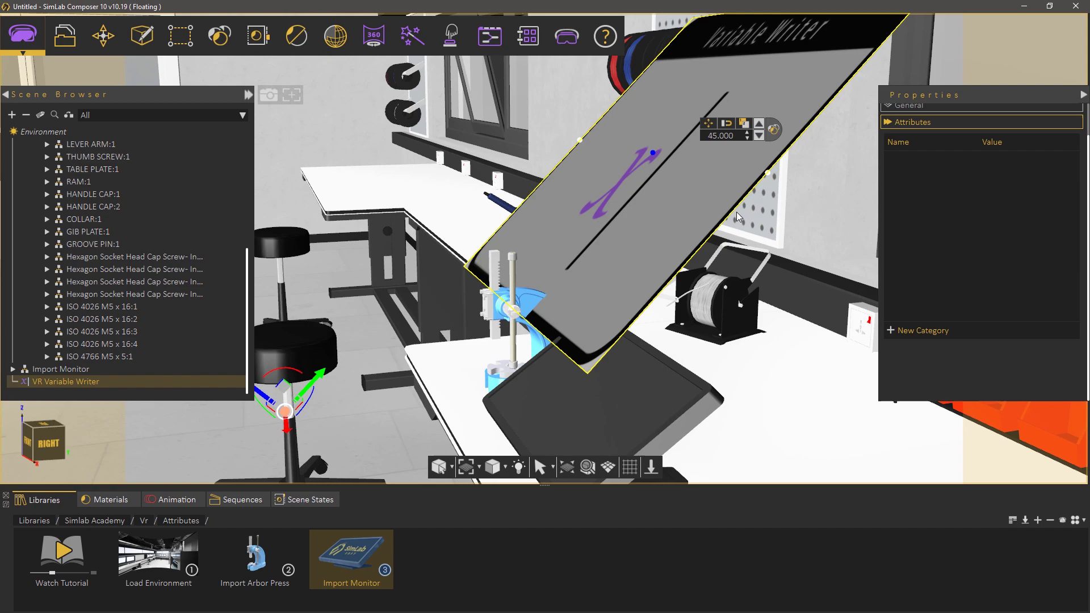
left_click(653, 152)
left_click_drag(653, 153, 603, 333)
middle_click_drag(603, 333, 482, 412)
scroll(355, 290, "up", 3)
Rotate the variable writer by -5° to align it with the monitor's screen
left_click_drag(510, 205, 530, 208)
double_click(621, 196)
type("-5")
key("Return")
Lower the variable writer on the monitor's screen and resize it to about 0.09 deep and 0.41 wide
middle_click_drag(375, 233, 520, 302)
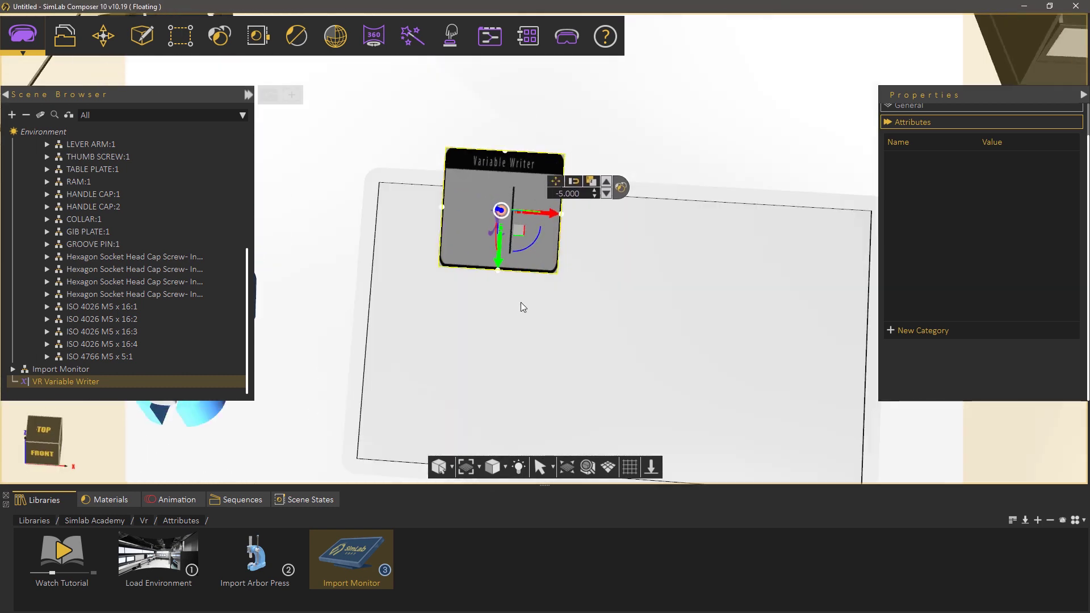
left_click_drag(496, 262, 493, 317)
left_click(494, 326)
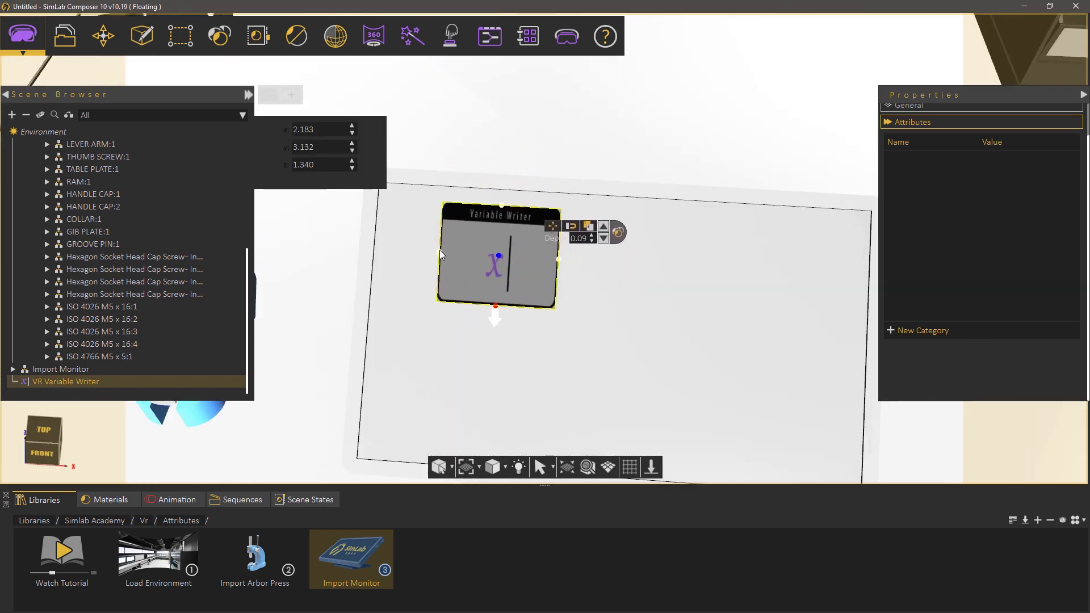
left_click(441, 251)
left_click_drag(427, 251, 395, 250)
left_click_drag(558, 263, 838, 277)
left_click(408, 251)
mouse_move(394, 249)
left_mouse_down()
mouse_move(377, 248)
mouse_move(394, 249)
left_mouse_up()
Duplicate the variable writer and position the copy below the original on the monitor's screen
middle_click_drag(493, 295, 653, 278)
scroll(573, 261, "down", 3)
left_click(560, 256)
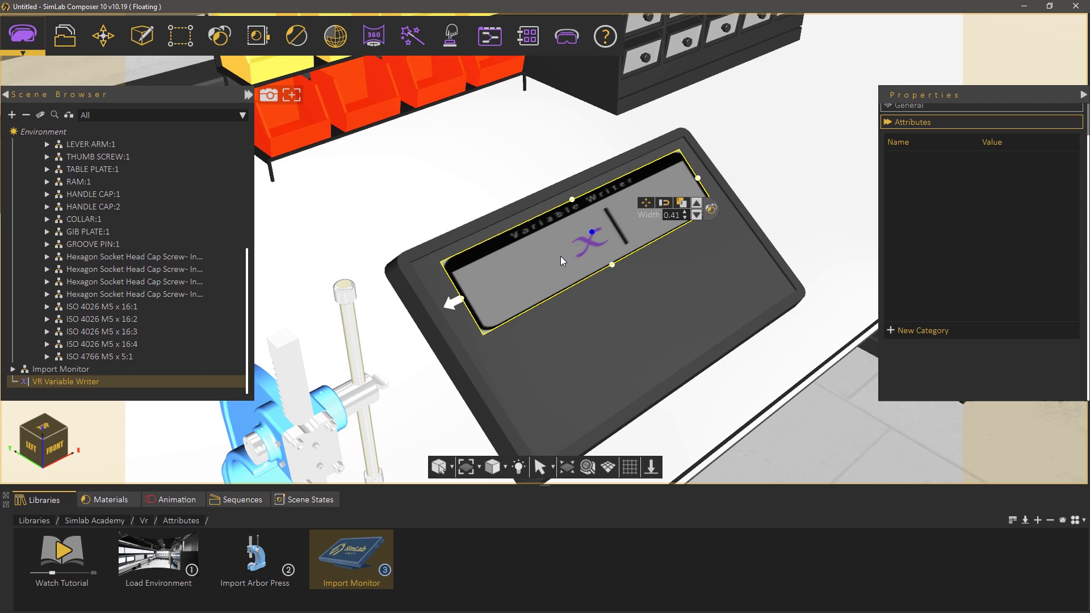
key("ctrl+c")
key("ctrl+v")
mouse_move(593, 234)
left_click_drag(621, 278, 672, 361)
mouse_move(674, 297)
left_mouse_down()
mouse_move(679, 312)
mouse_move(669, 294)
left_mouse_up()
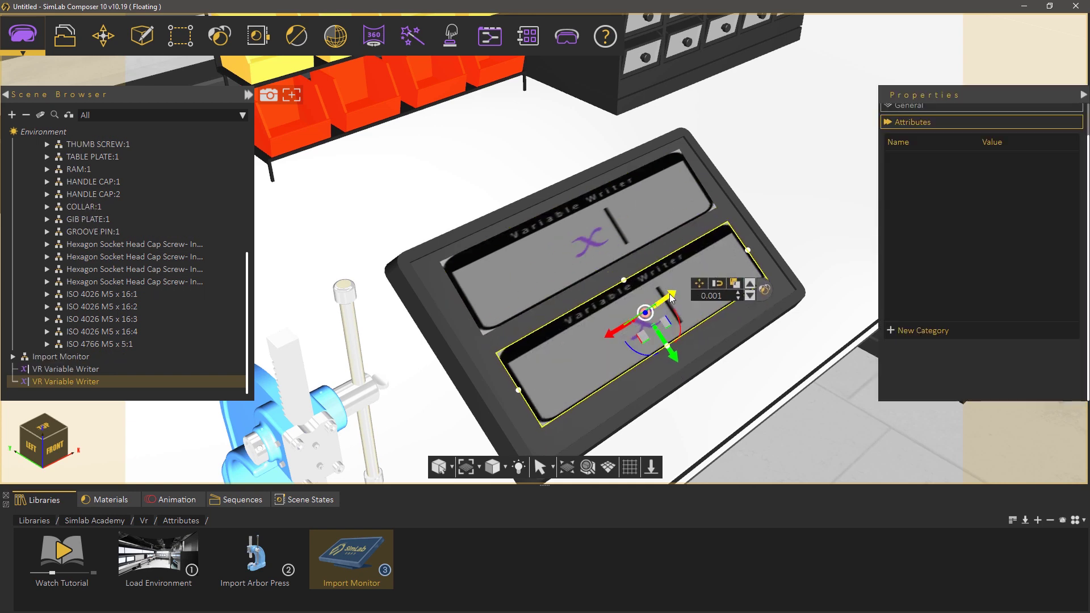
Rotate the upper variable writer by about -1.4° to align it with the monitor's screen
left_click(554, 251)
middle_click_drag(553, 251, 688, 188)
scroll(688, 189, "up", 4)
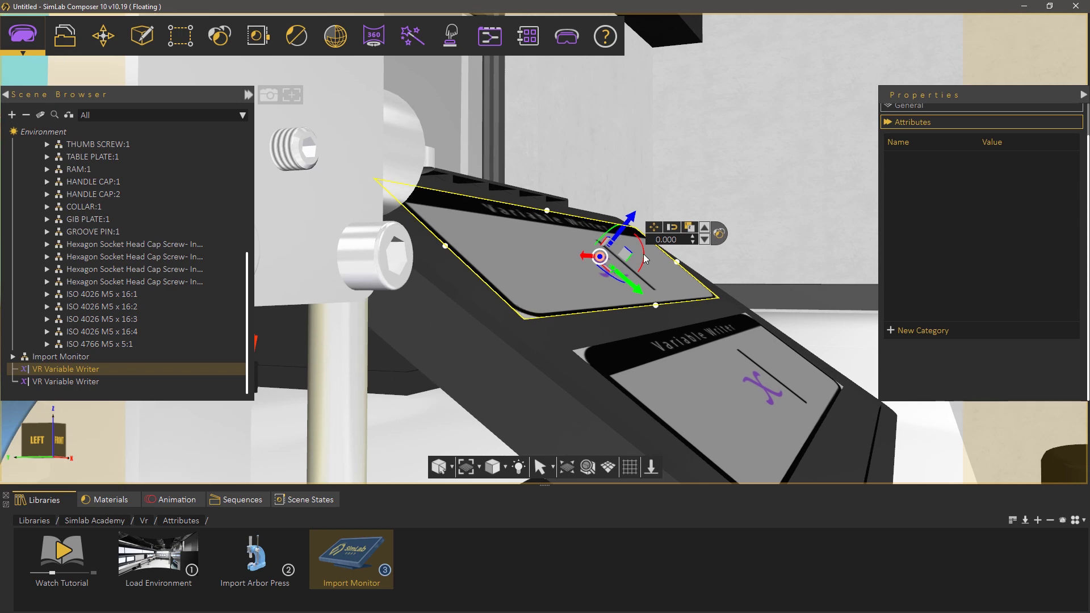
left_click_drag(645, 257, 644, 253)
middle_click_drag(647, 249, 552, 286)
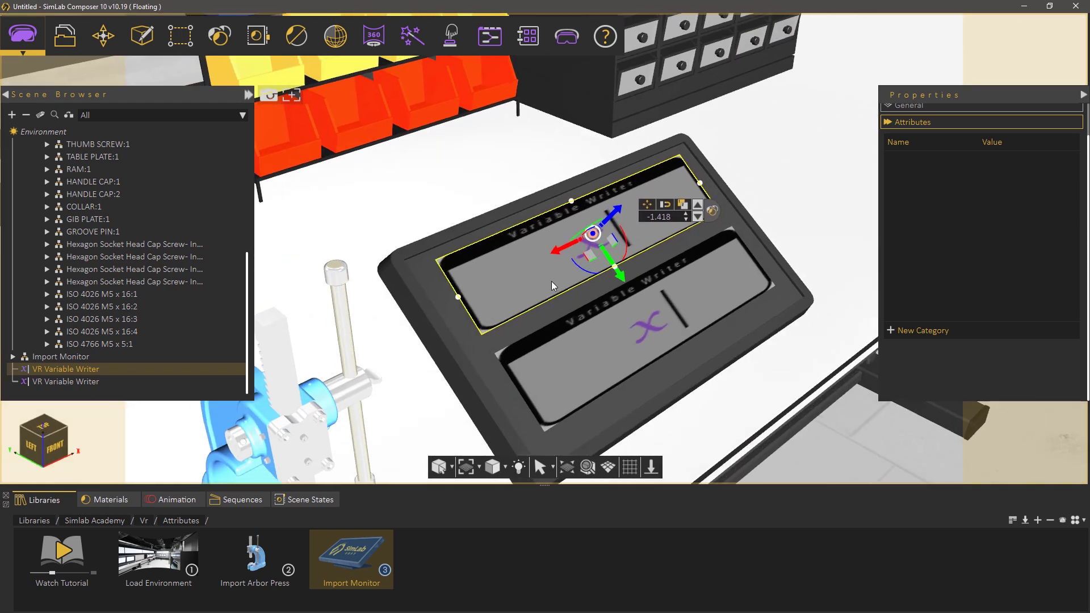
scroll(545, 311, "down", 4)
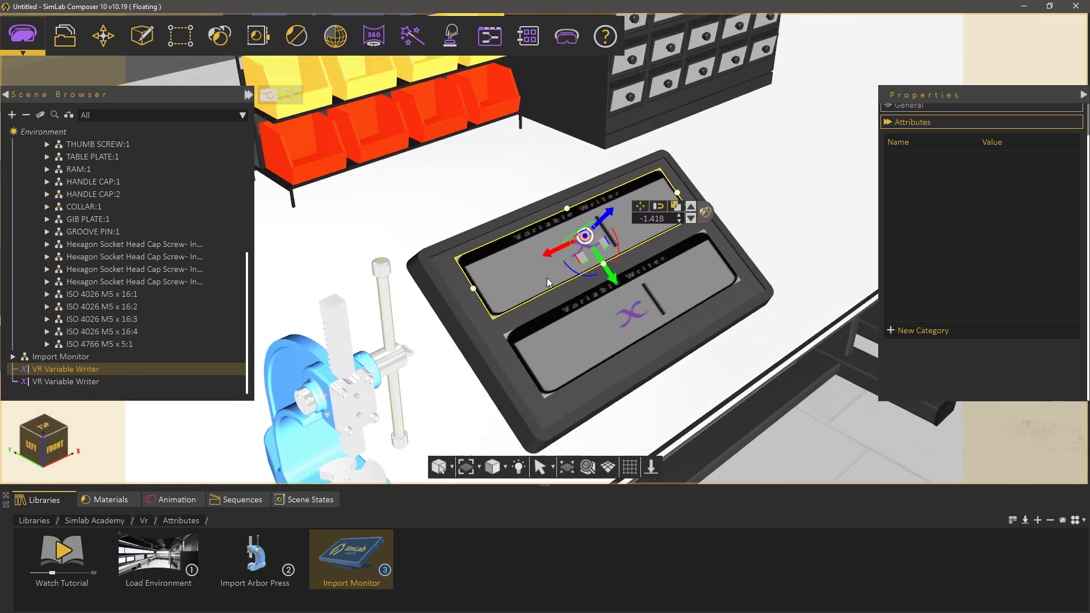
Open the Training Builder's variable editor and add a string variable named Part
left_click(488, 38)
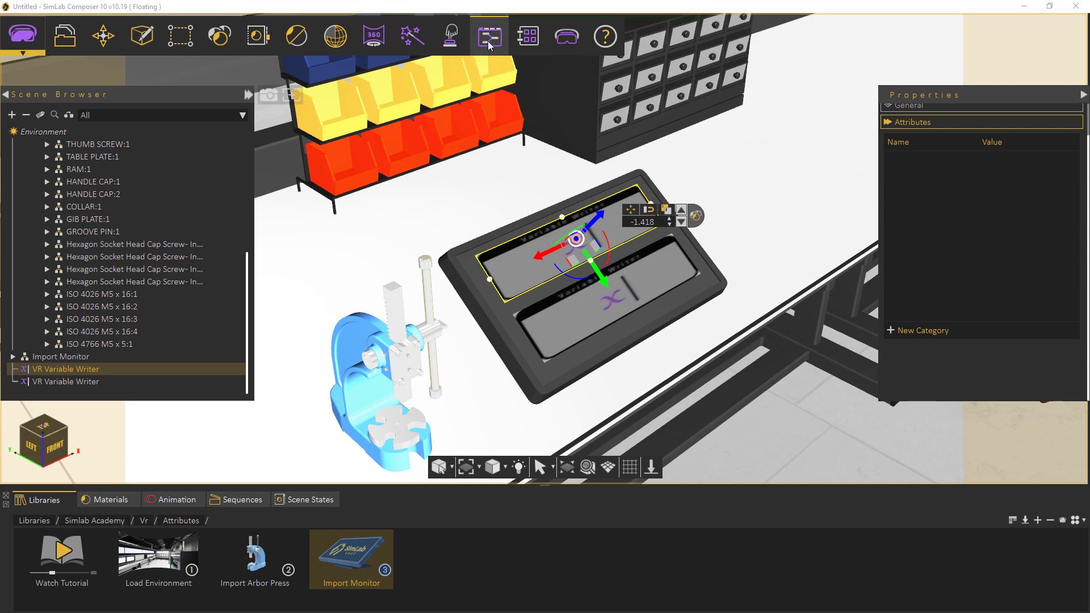
left_click(630, 389)
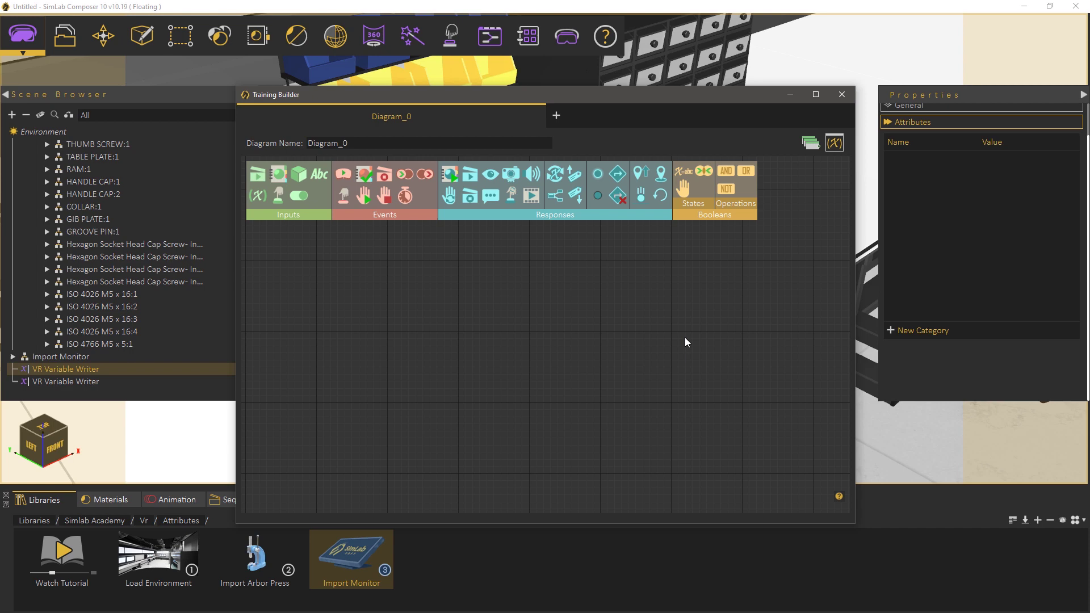
left_click(834, 145)
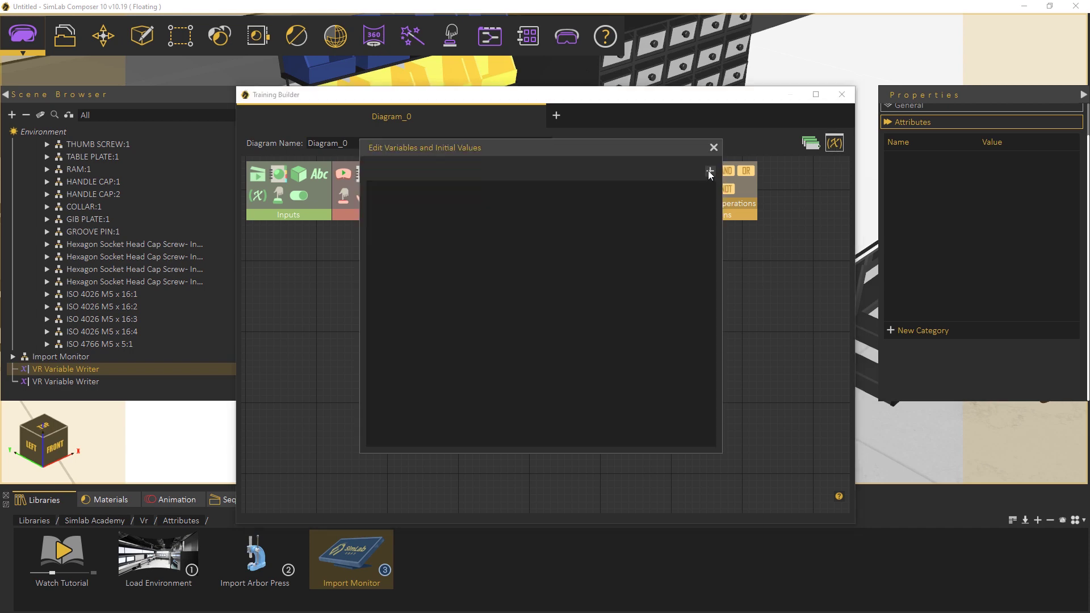
left_click(710, 171)
left_click(464, 193)
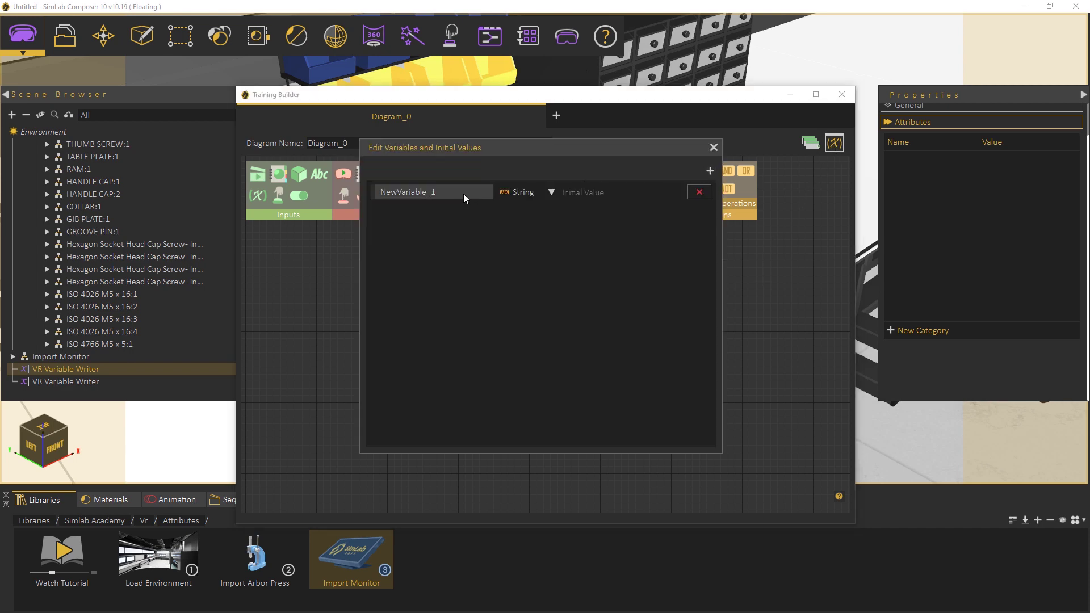
double_click(464, 193)
type("Part")
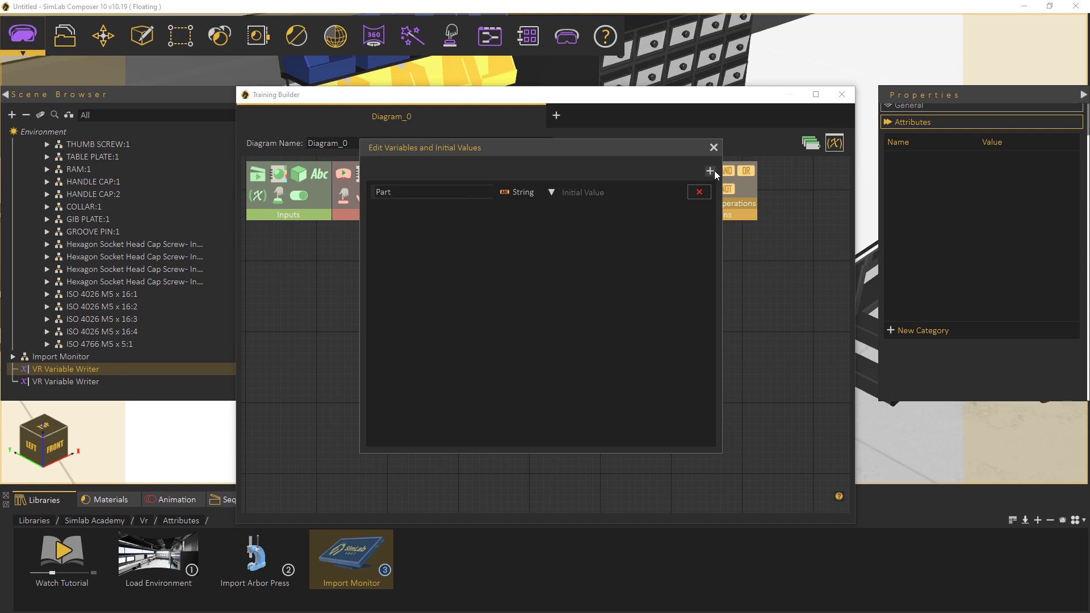
Add a second string variable named Material and close the variable editor
left_click(712, 171)
double_click(475, 210)
type("Material")
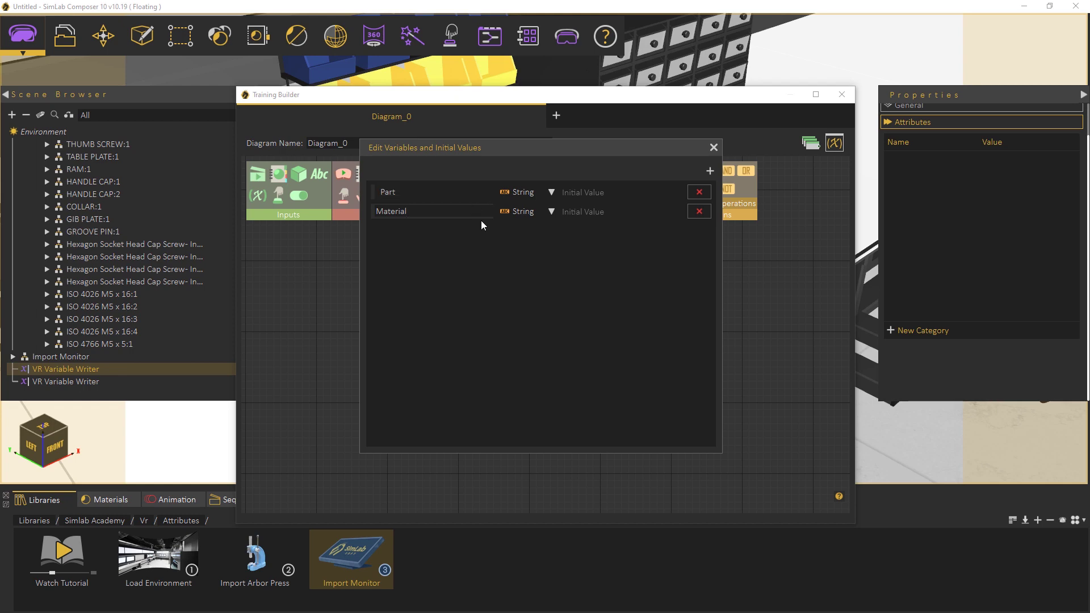
left_click(714, 148)
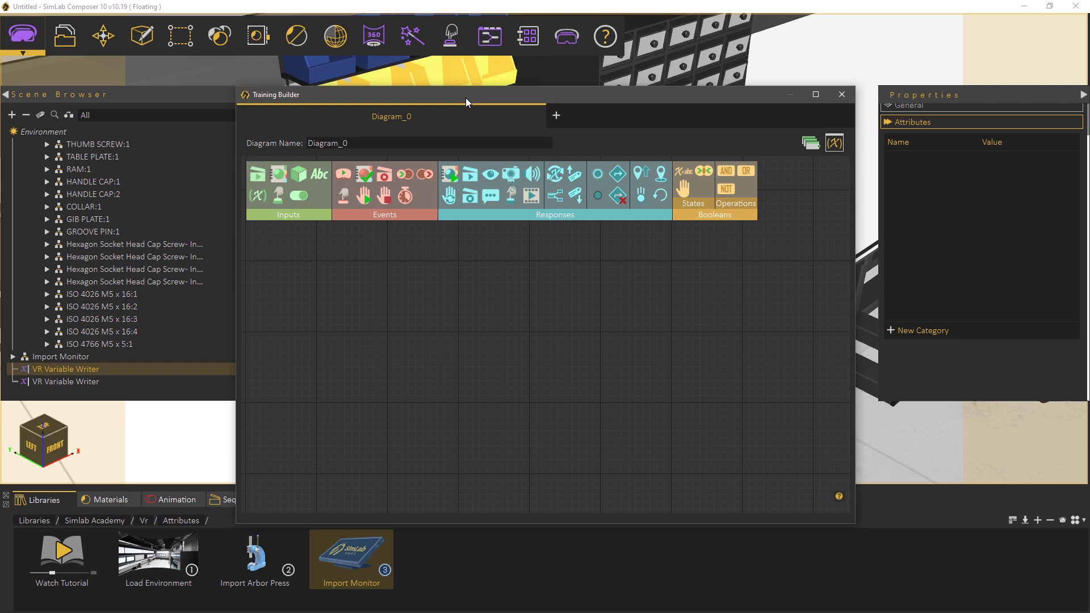
Create a template diagram and set its scene node query to Attribute Name Contain "part", previewing the matching objects
left_click_drag(465, 98, 572, 98)
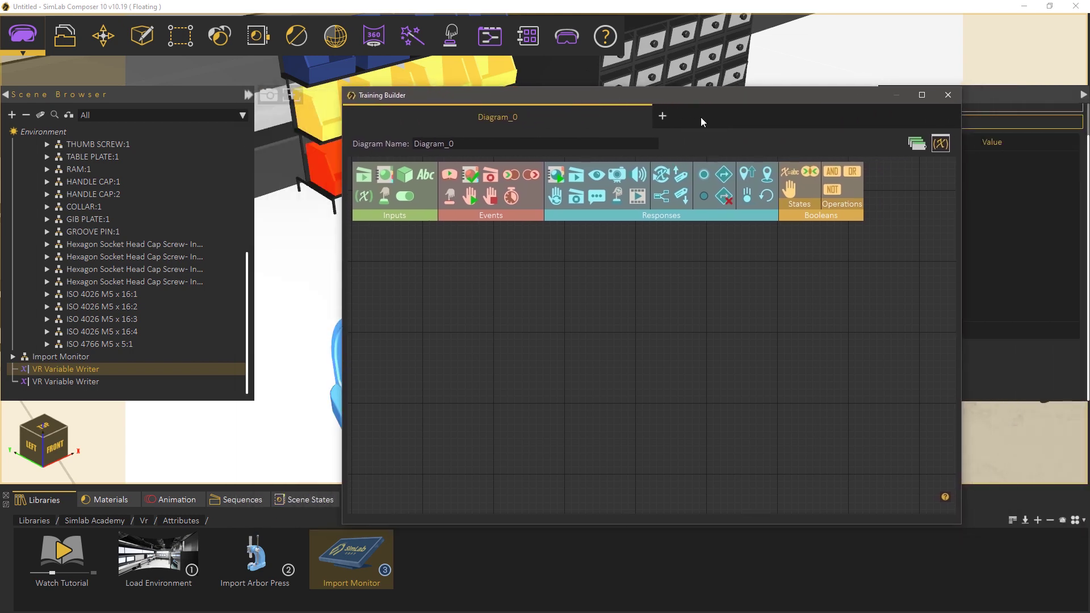
left_click(917, 144)
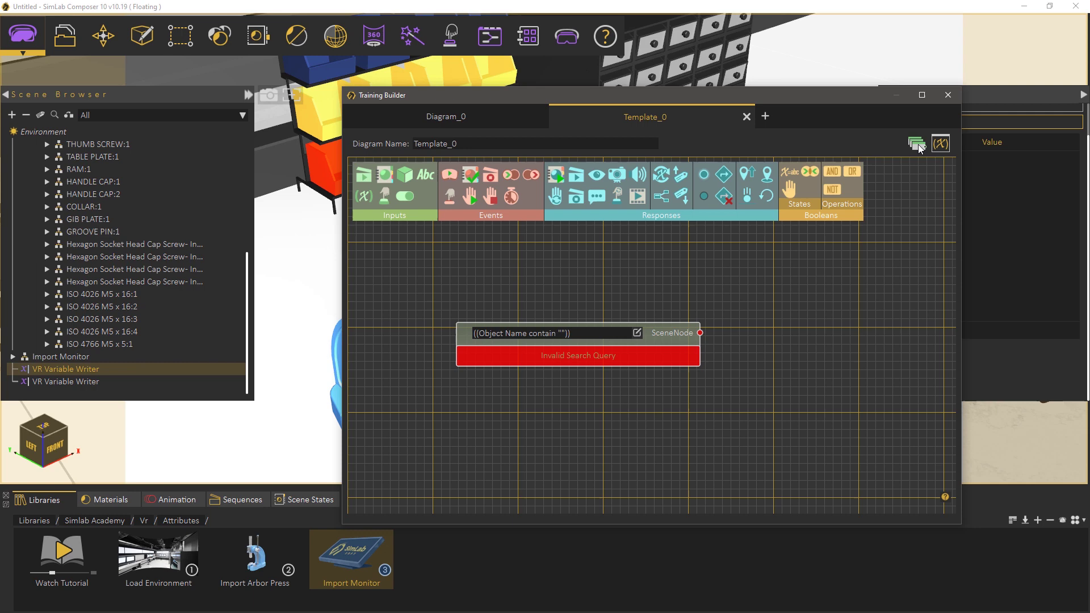
left_click(638, 333)
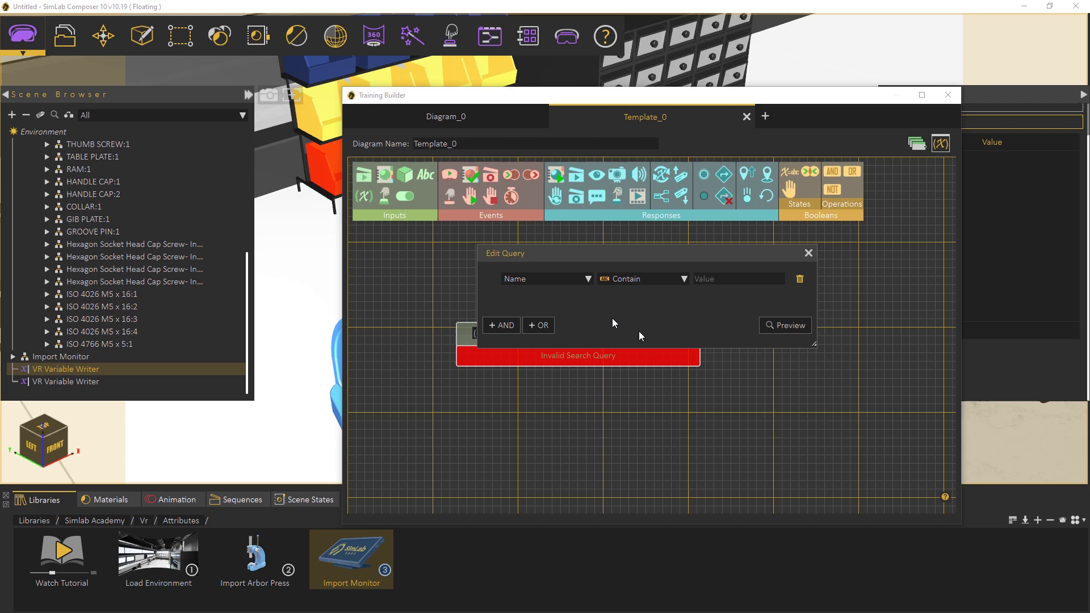
left_click(561, 279)
left_click(568, 298)
type("part")
left_click(783, 327)
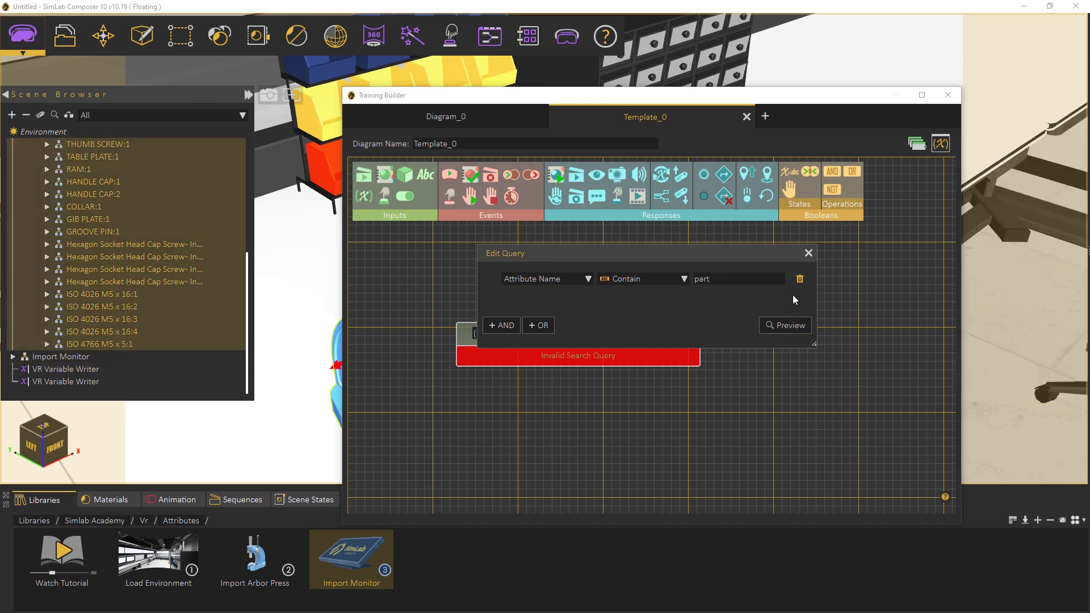
left_click(808, 253)
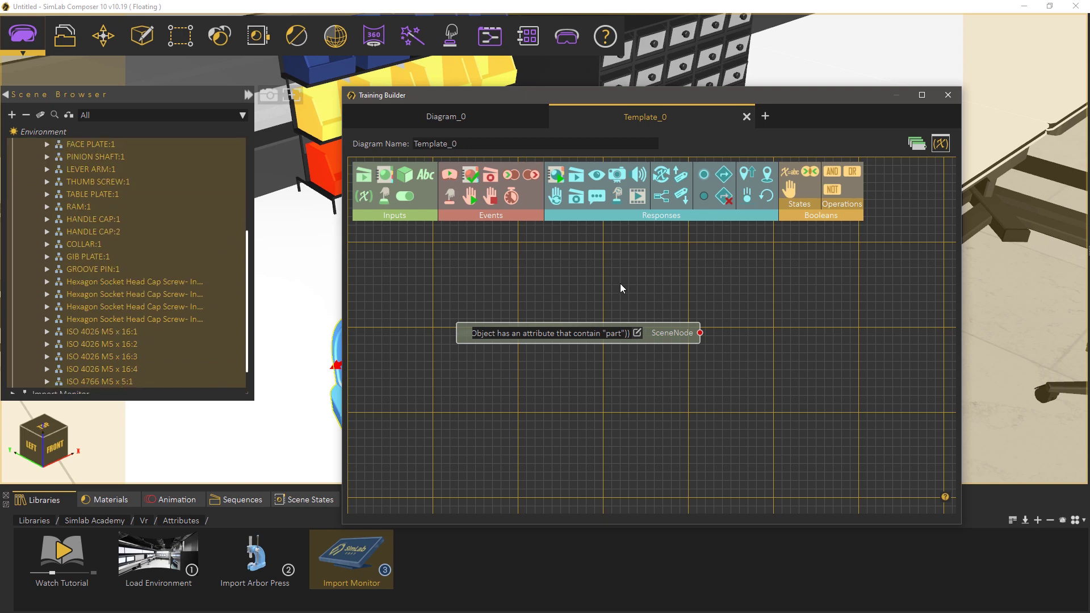
Add a Node Triggered event to the template and connect the query's SceneNode output to it
left_click_drag(611, 283, 579, 303)
left_click_drag(452, 197, 631, 290)
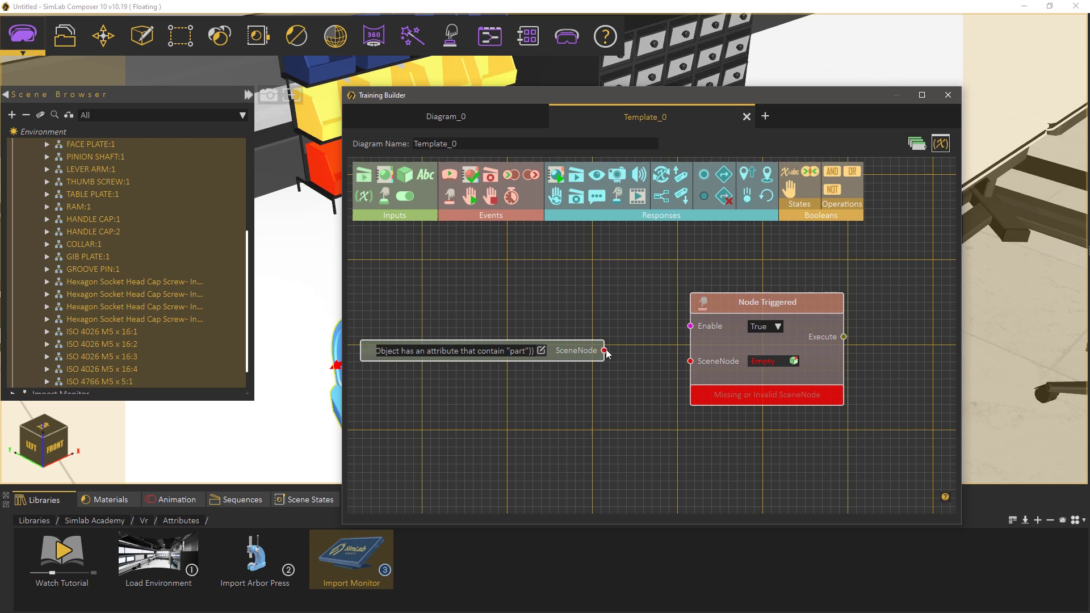
left_click_drag(605, 351, 631, 350)
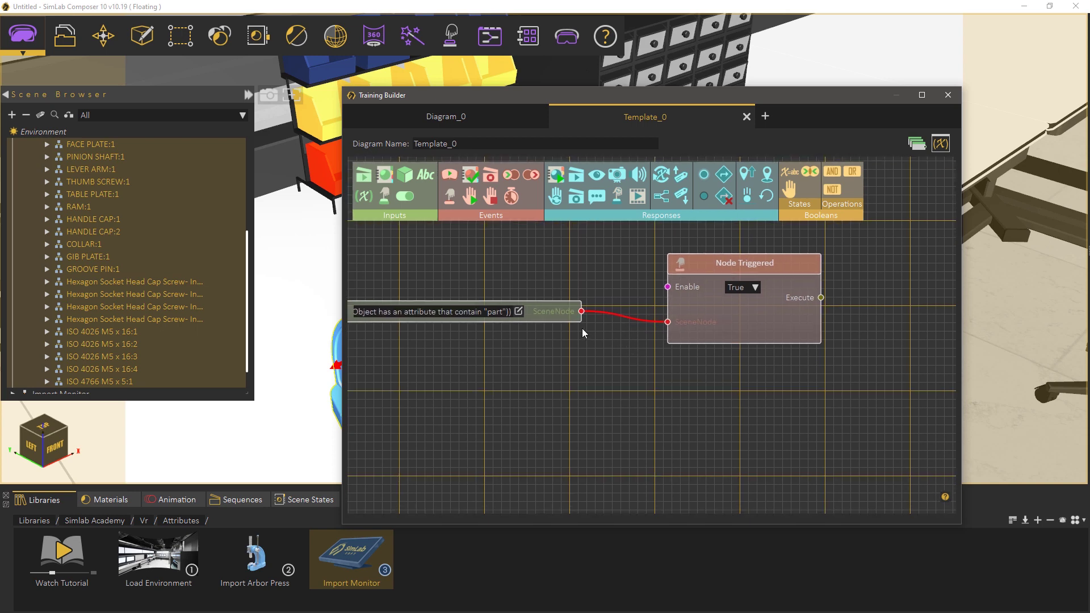
Add a Get Attribute Value response and connect it to the Node Triggered event's Execute output and the query's SceneNode output
left_click_drag(560, 315, 542, 374)
left_click_drag(678, 173, 626, 305)
scroll(617, 340, "down", 1)
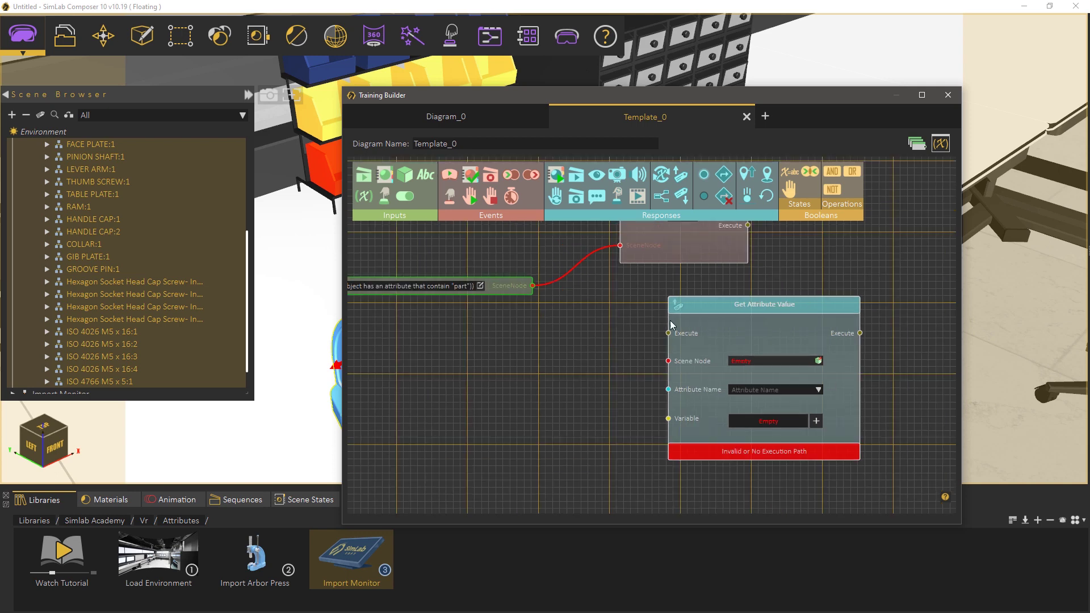
left_click_drag(695, 314, 787, 309)
scroll(715, 345, "down", 1)
left_click_drag(714, 346, 619, 379)
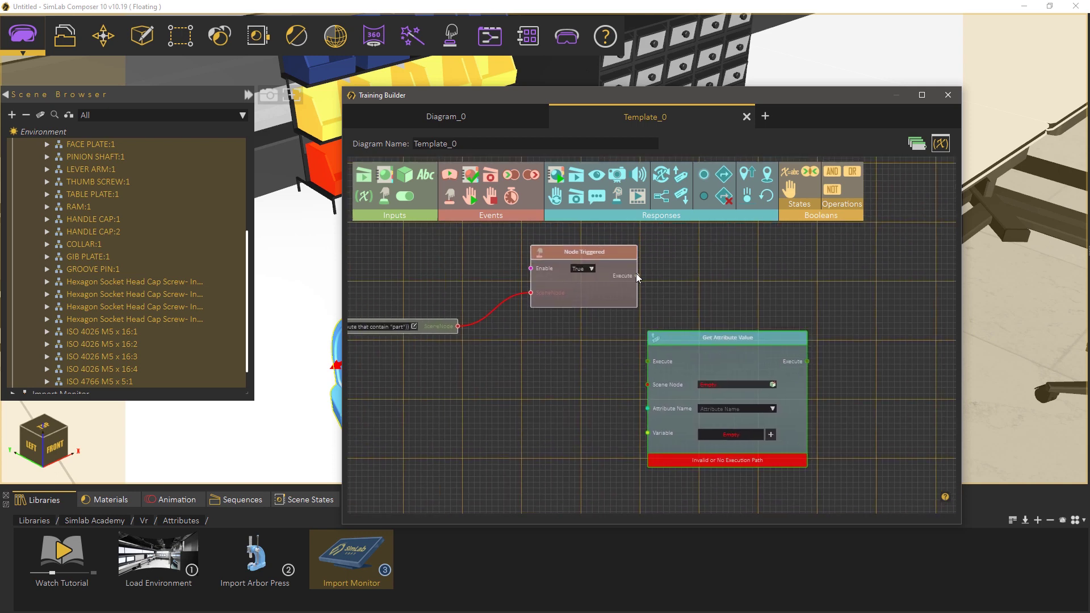
left_click_drag(637, 276, 648, 362)
left_click_drag(673, 341, 700, 328)
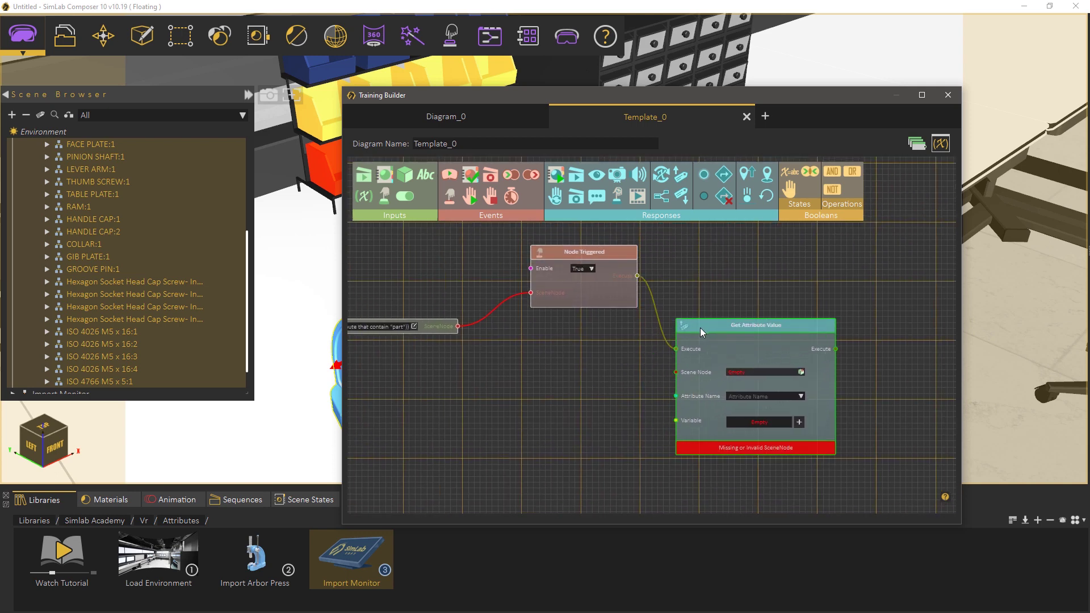
left_click_drag(457, 326, 677, 372)
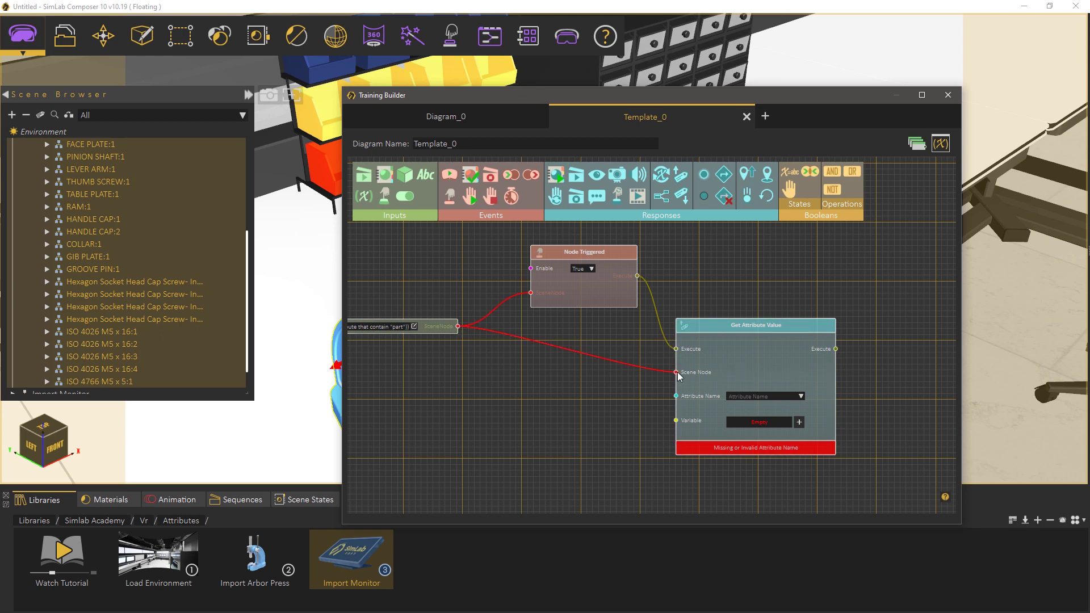
Set the Get Attribute Value response to read the Part Number attribute into the Part variable
left_click(802, 397)
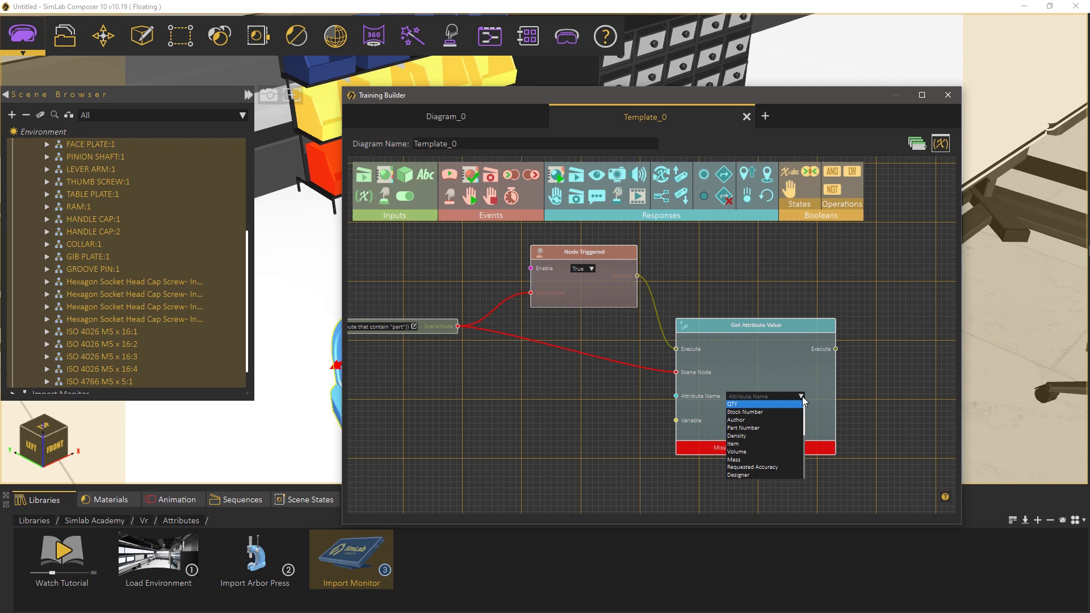
left_click(752, 429)
left_click(784, 424)
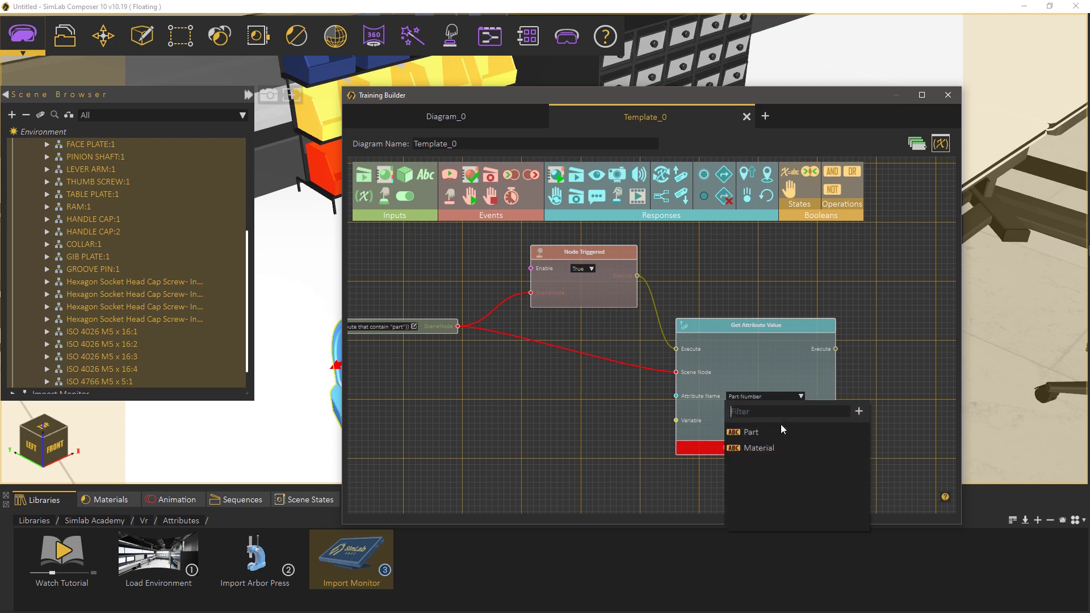
left_click(752, 432)
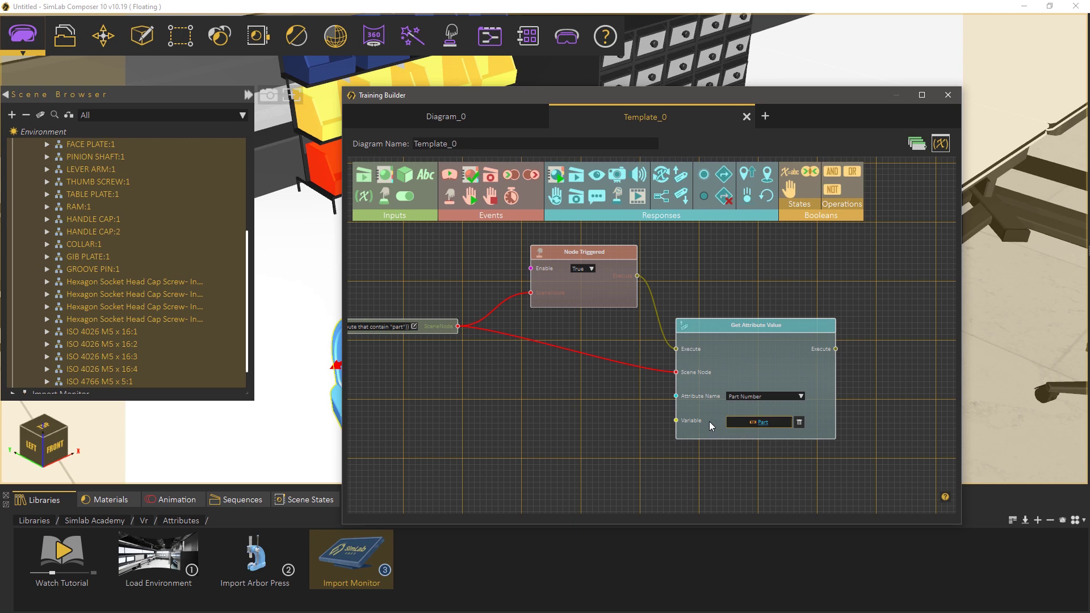
Duplicate the Get Attribute Value response and place the copy below the original
left_click_drag(710, 426, 715, 417)
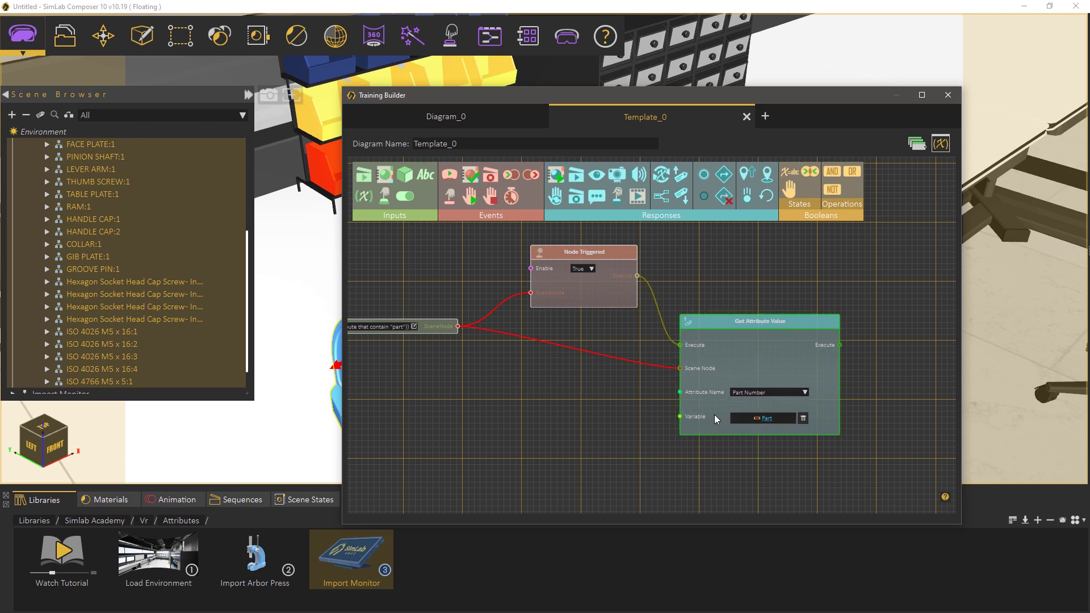
key("ctrl+v")
left_click_drag(607, 417, 602, 348)
left_click_drag(715, 385, 693, 495)
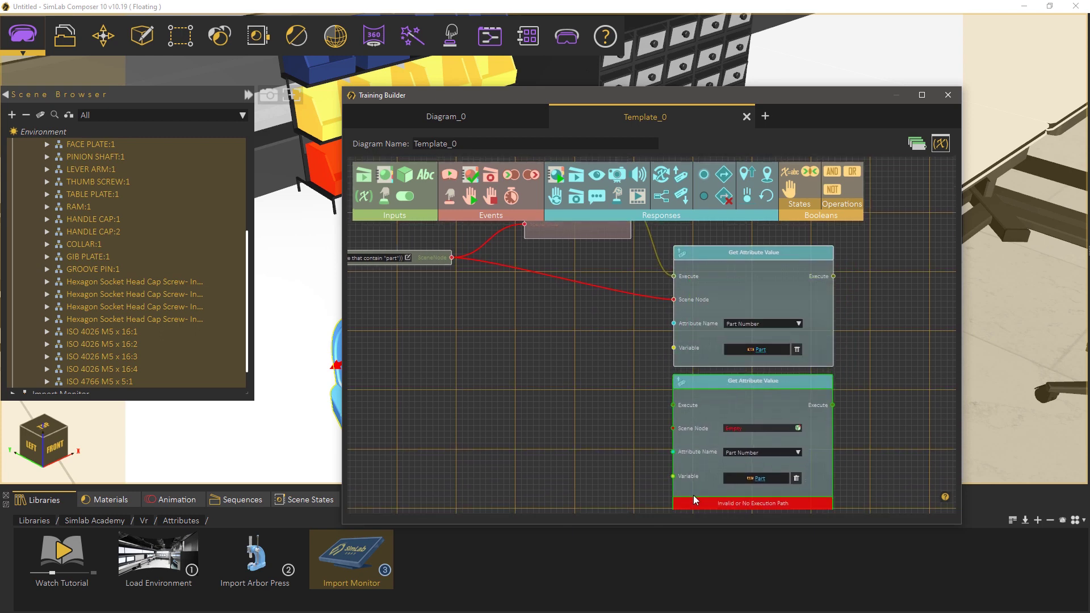
Connect the copied response to the Node Triggered event's Execute and the query's SceneNode, and space the two response blocks apart
scroll(583, 407, "down", 3)
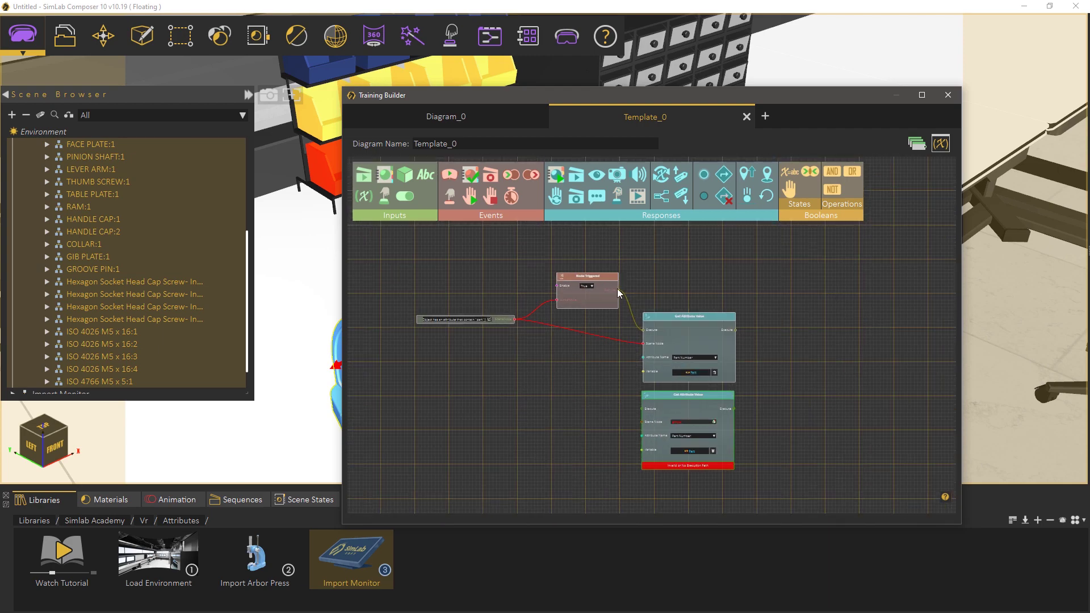
left_click_drag(619, 290, 642, 409)
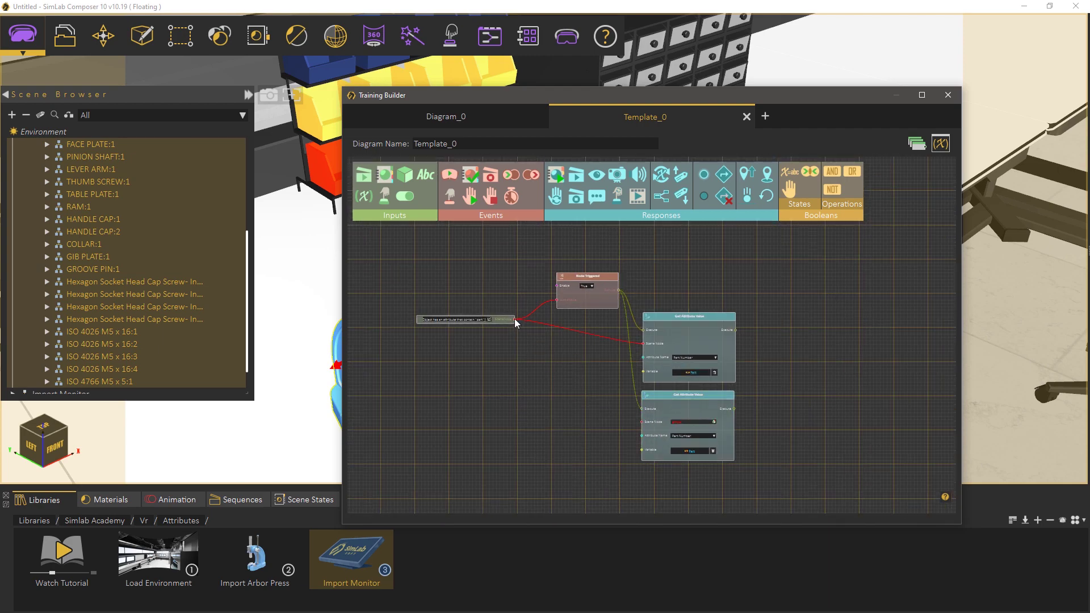
left_click_drag(516, 321, 642, 421)
left_click_drag(687, 319, 694, 299)
left_click_drag(672, 395, 680, 374)
scroll(612, 426, "up", 3)
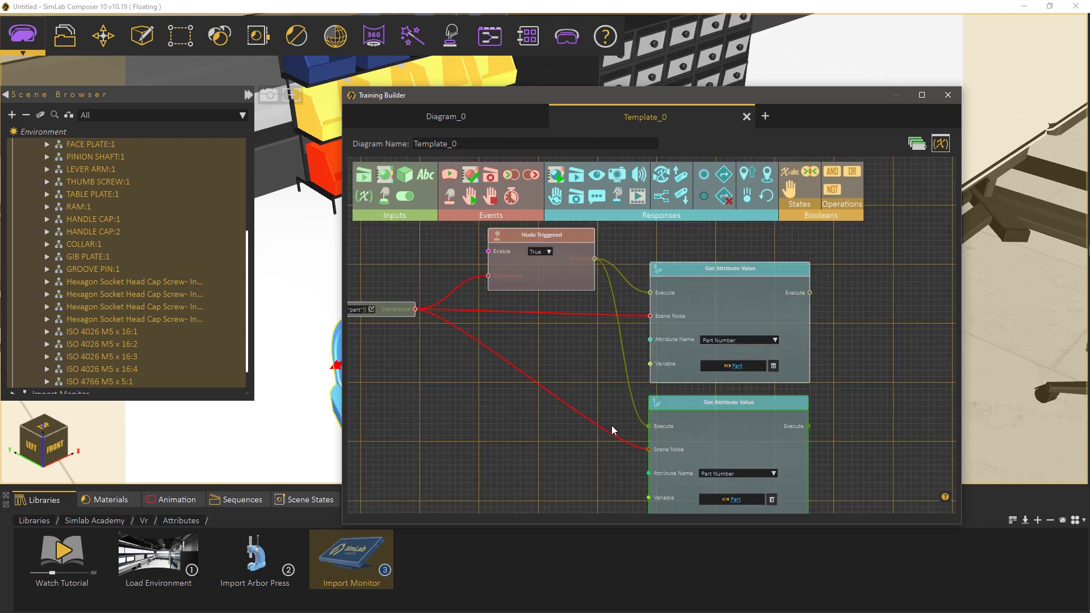
Set the copied Get Attribute Value response to read the Material attribute into the Material variable
scroll(613, 430, "down", 3)
left_click(692, 374)
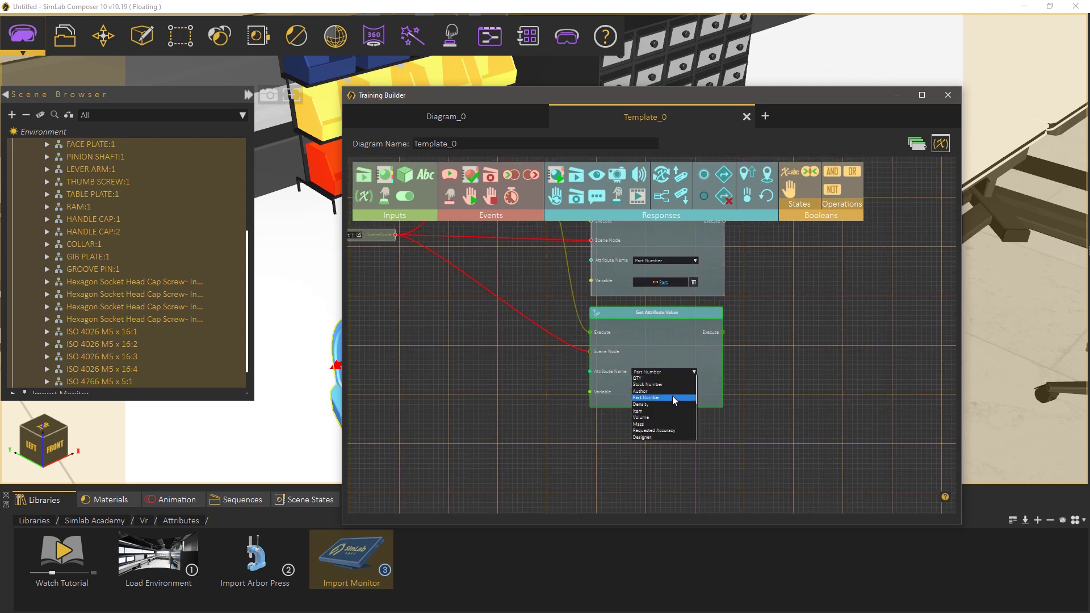
scroll(672, 396, "up", 1)
left_click_drag(707, 402, 707, 436)
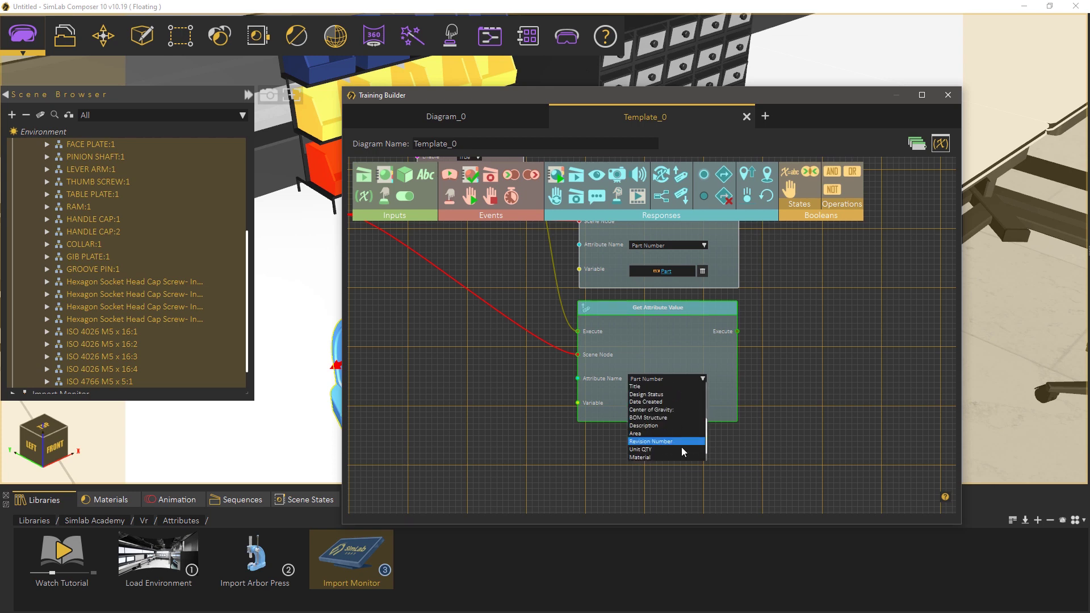
left_click(666, 457)
left_click(677, 408)
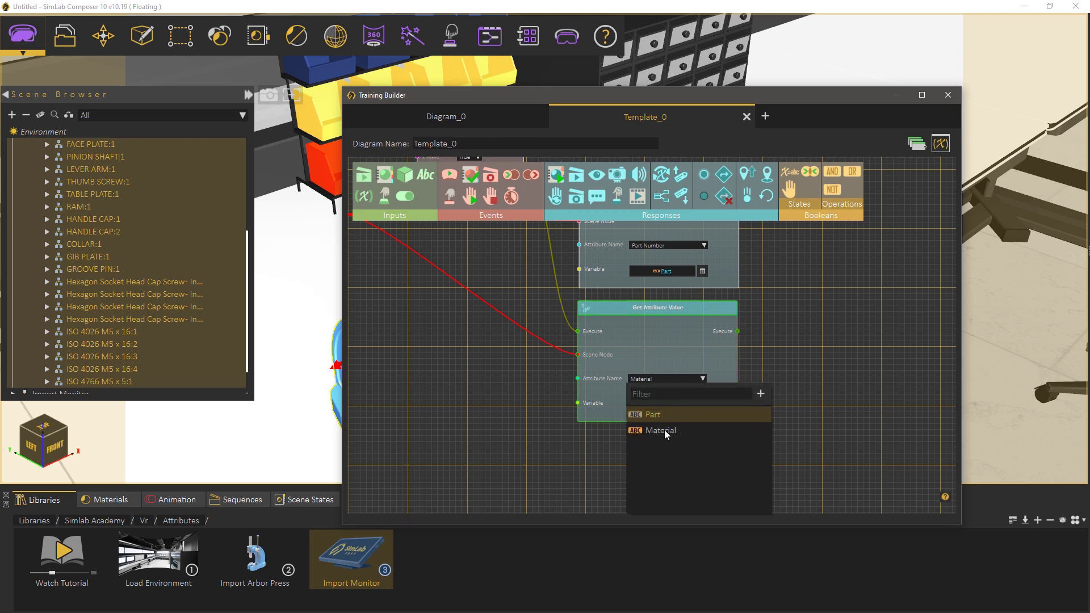
left_click(664, 430)
middle_click_drag(509, 382, 580, 453)
scroll(599, 442, "down", 1)
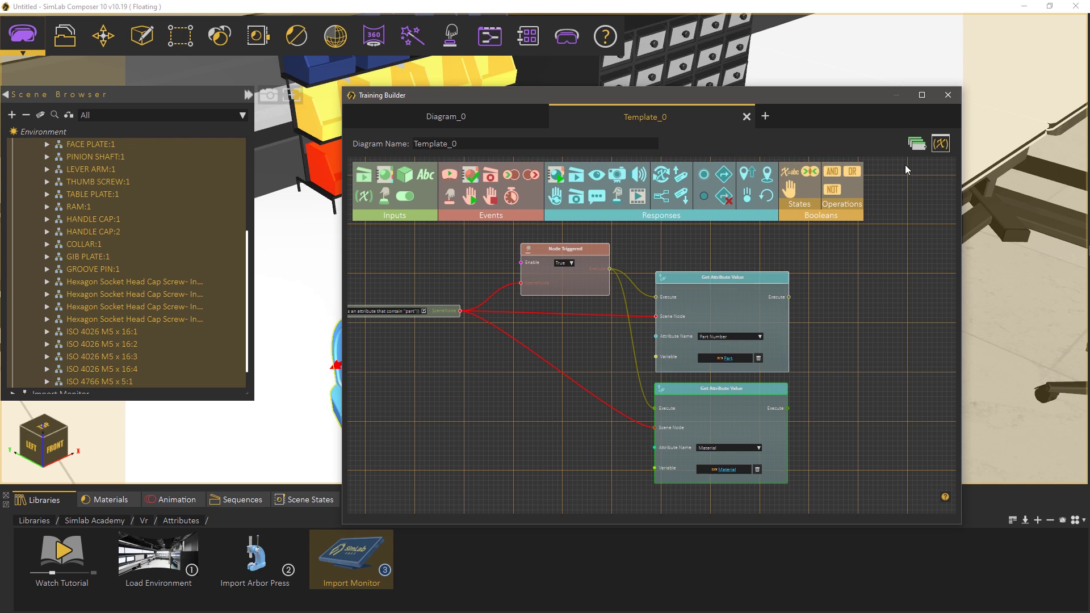
Close the training diagram and give the monitor's upper VR Variable Writer the prefix "Part :" with Part as its variable
left_click(948, 95)
left_click(613, 238)
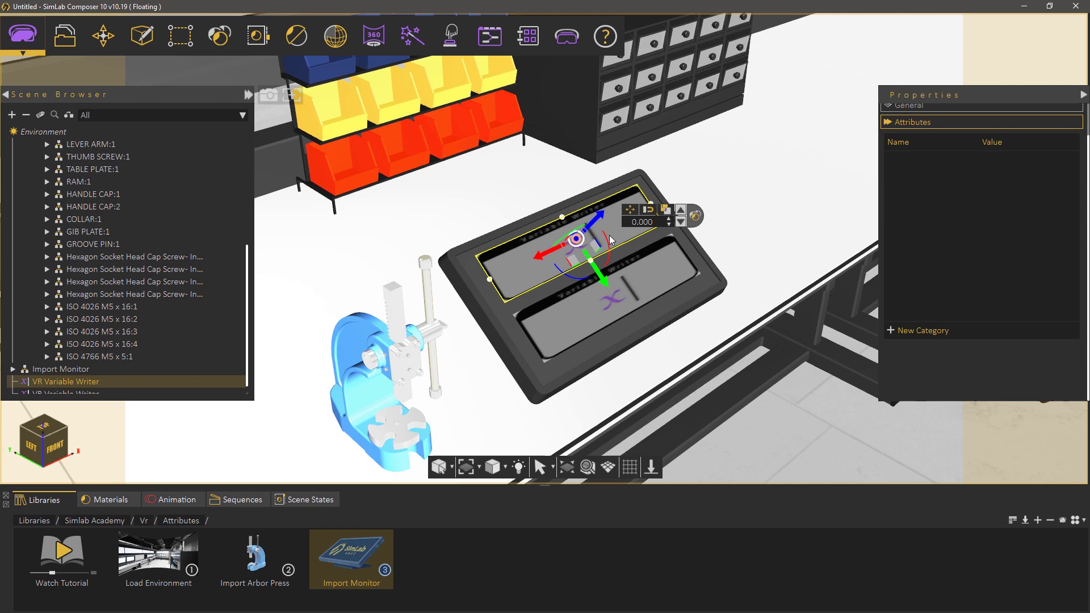
scroll(956, 231, "up", 1)
left_click(1044, 116)
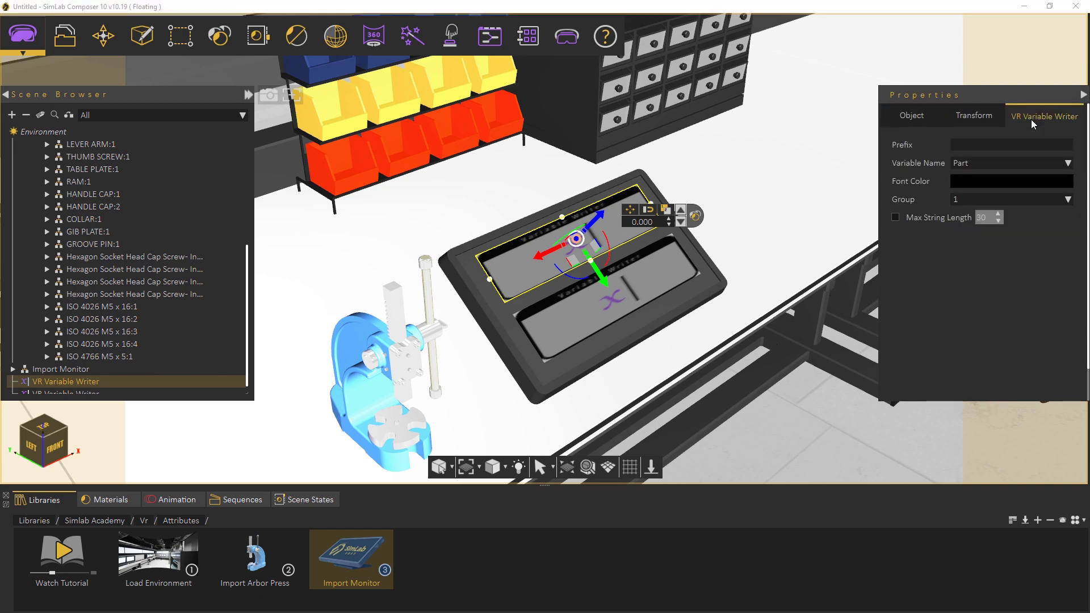
left_click(988, 162)
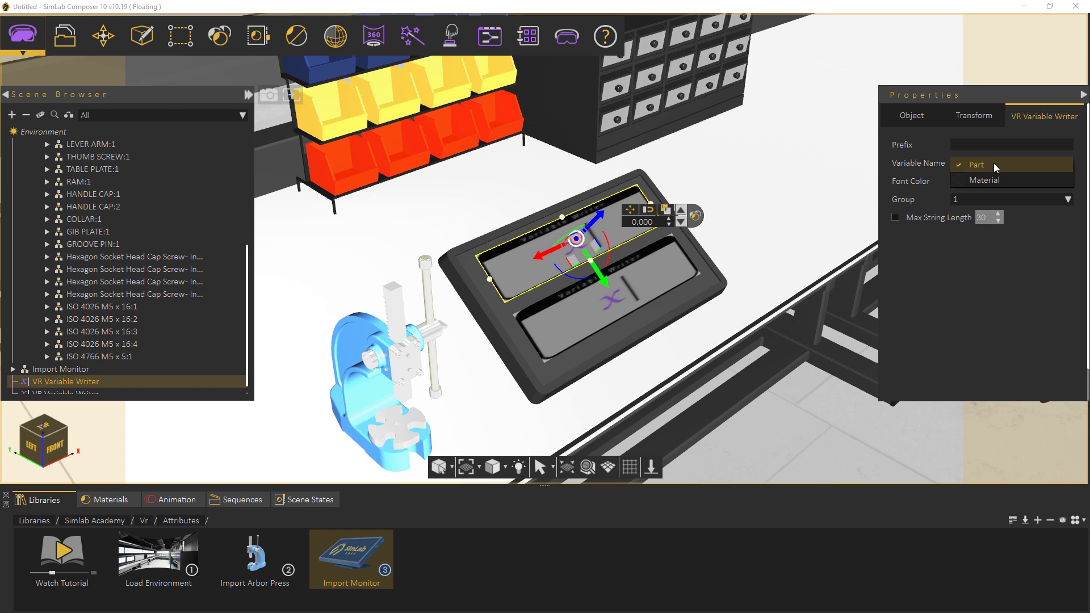
left_click(981, 143)
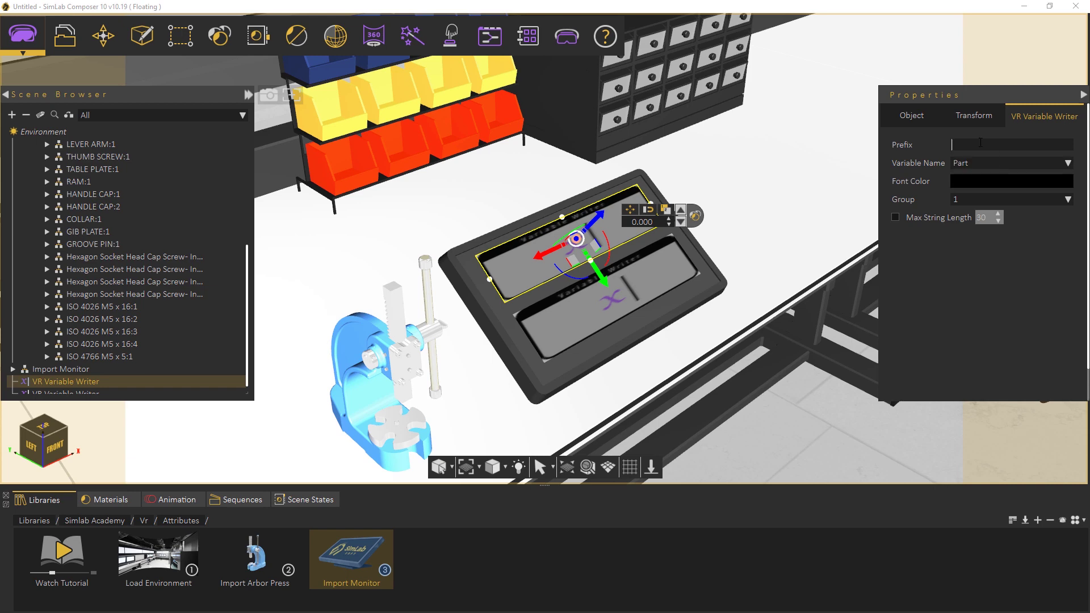
type("Part :")
Set the upper variable writer's font color to green #07ff00, copying the hex code, and enable its Max String Length
left_click(984, 180)
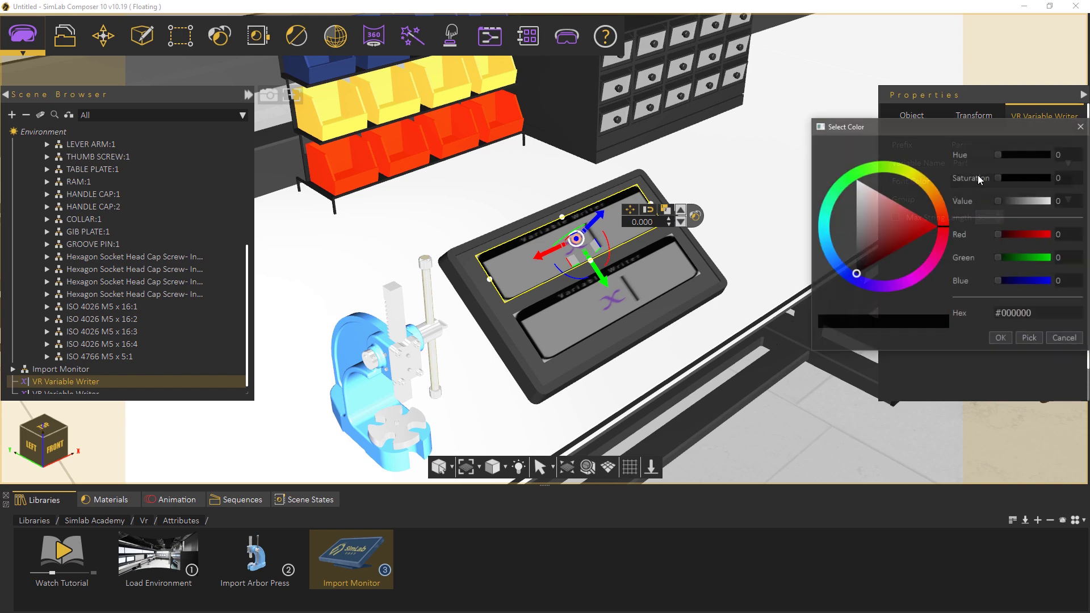
left_click(854, 174)
left_click(871, 190)
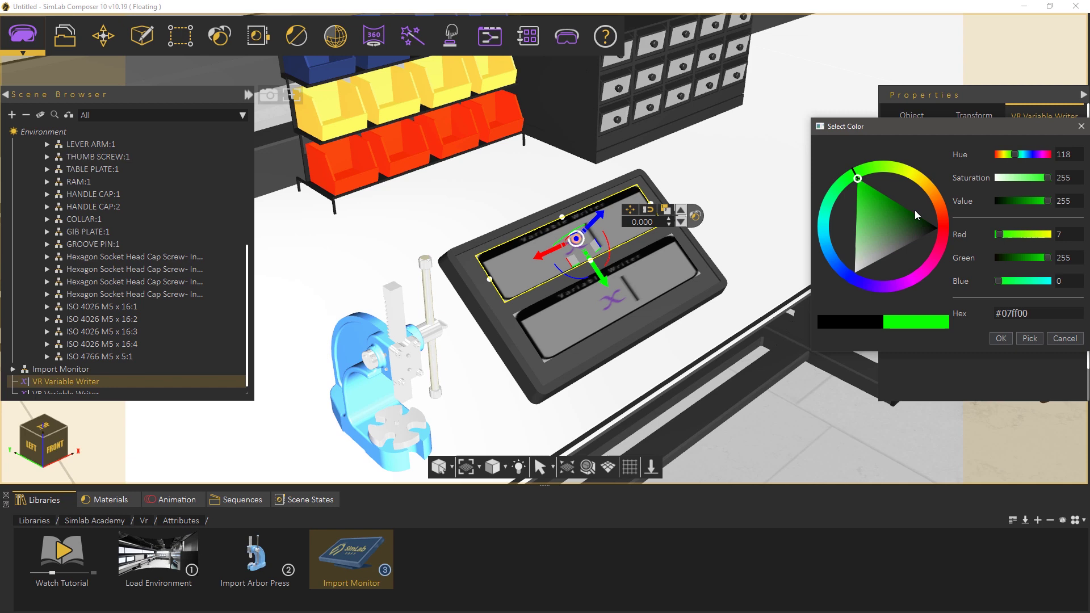
left_click_drag(1022, 313, 981, 318)
key("ctrl+c")
left_click(1000, 338)
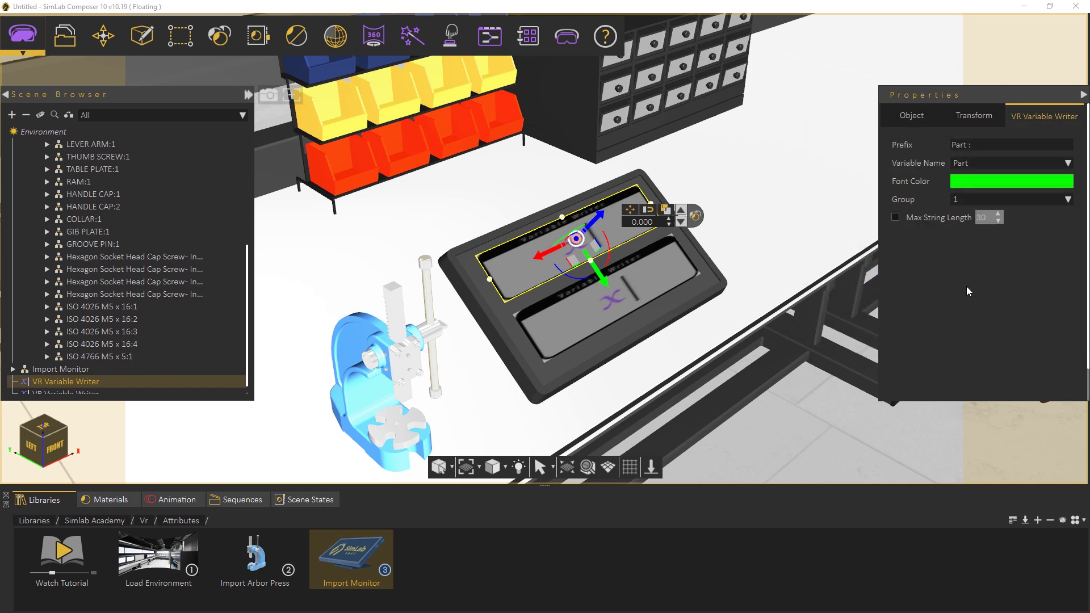
left_click(896, 217)
Set the monitor's lower VR Variable Writer to a Max String Length of 50 and the Material variable
left_click(672, 274)
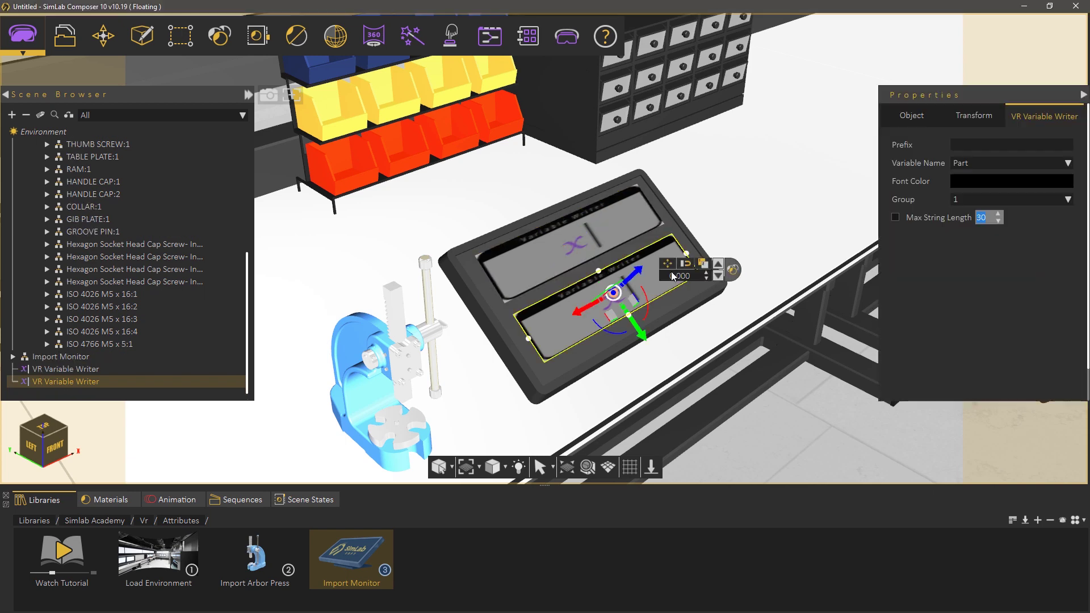
double_click(981, 220)
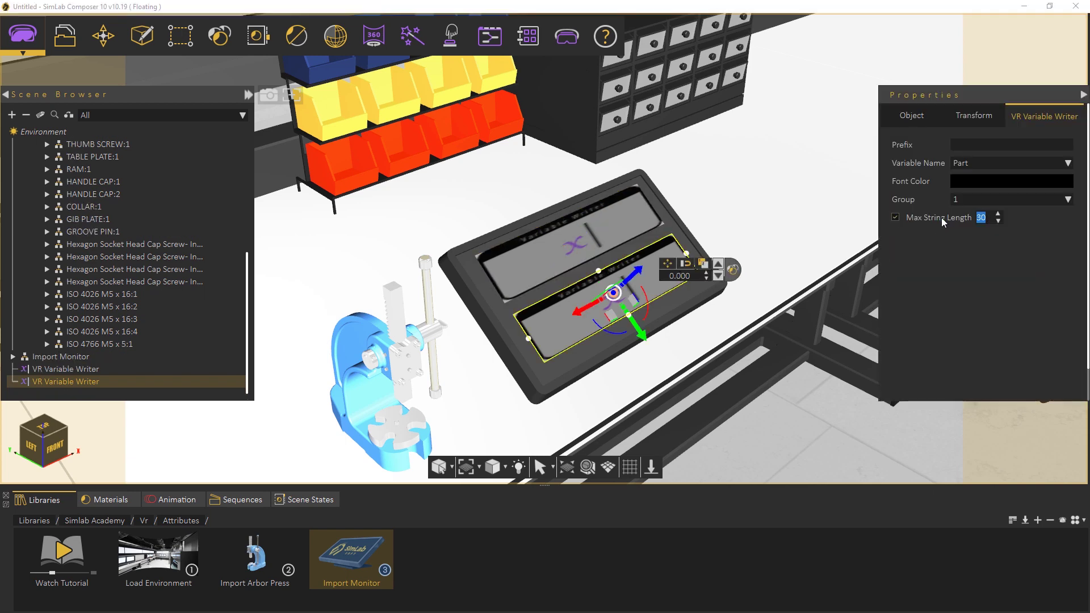
type("50")
left_click(977, 164)
left_click(978, 176)
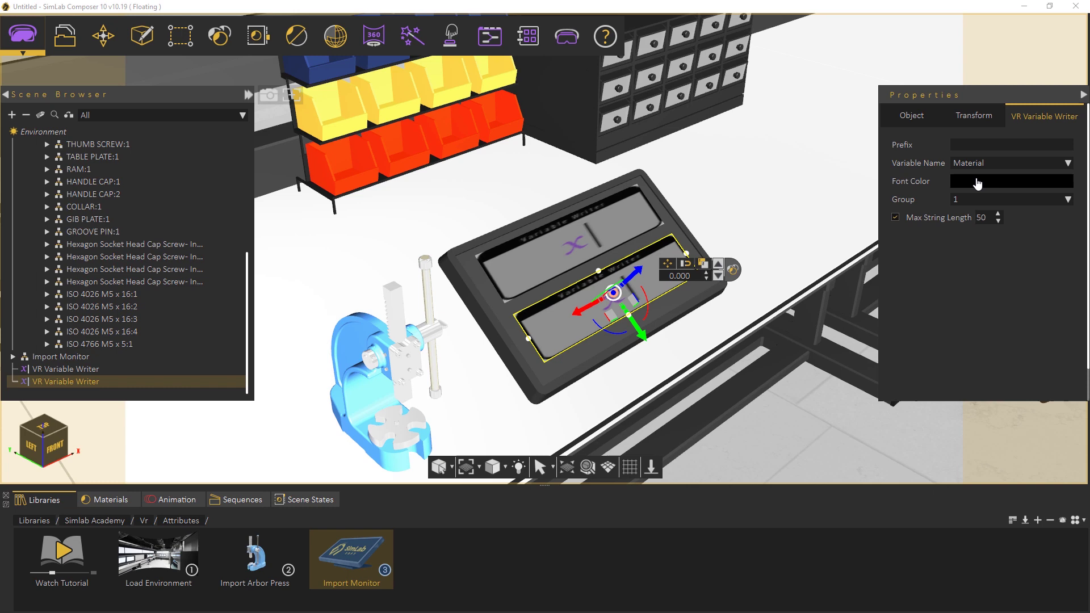
Give the lower variable writer the prefix "Material :" and reuse the copied green #07ff00 as its font color
left_click(975, 145)
type("Material :")
left_click(978, 181)
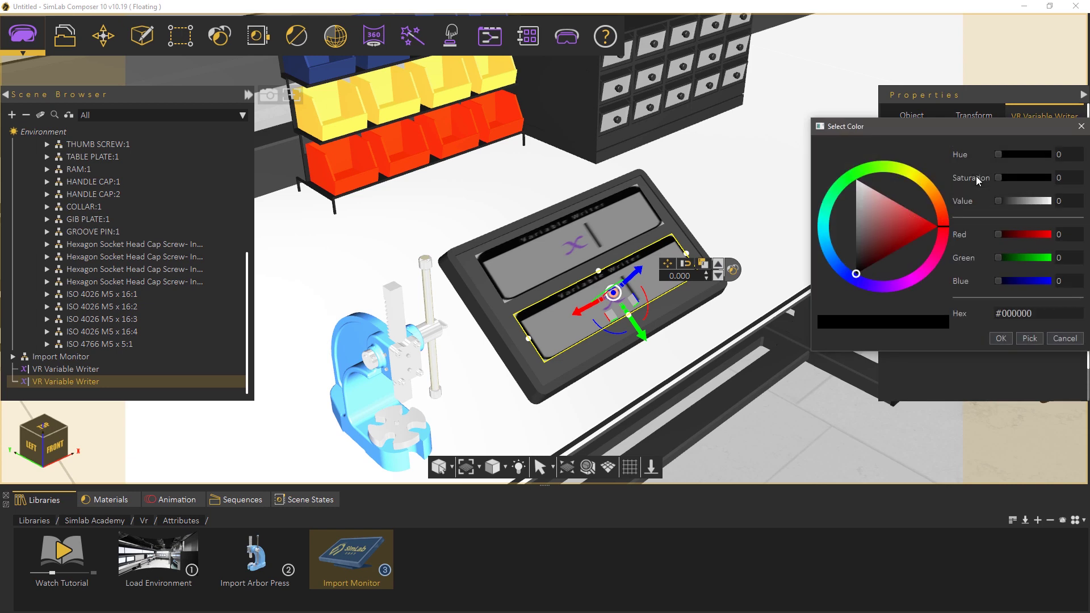
left_click_drag(1056, 317, 980, 316)
key("ctrl+v")
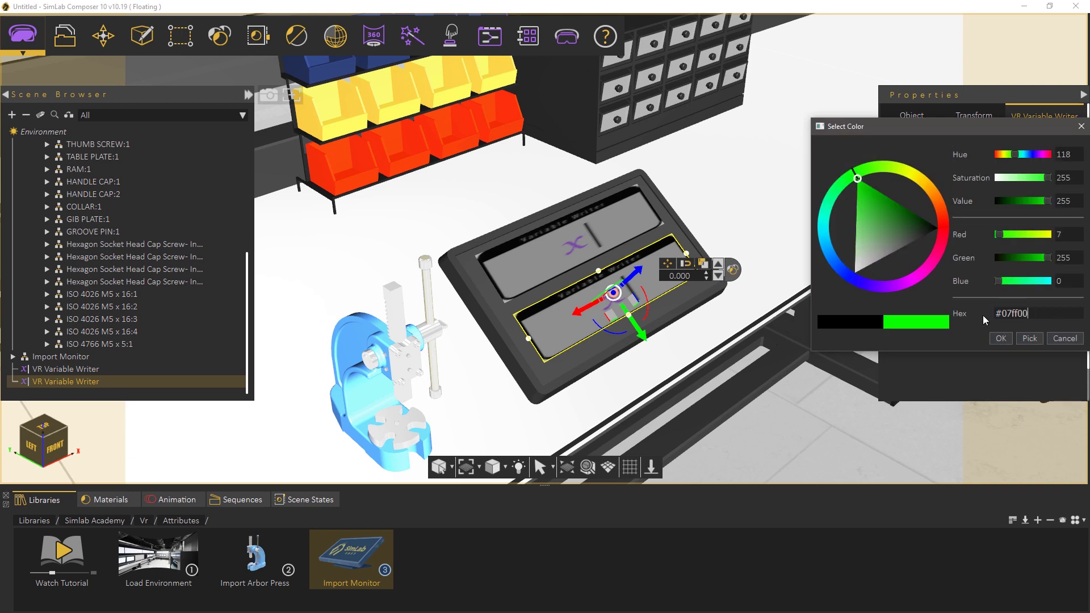
left_click(998, 339)
Place the VR viewer start position on the floor in front of the workbench near the monitor
middle_click_drag(738, 339, 701, 333)
scroll(721, 346, "down", 6)
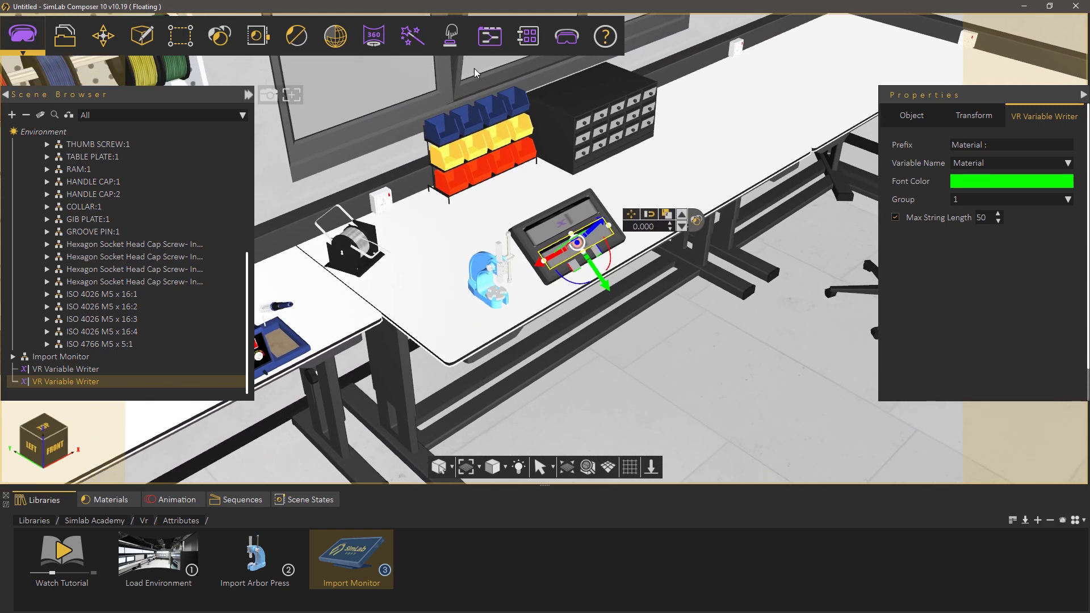
left_click(564, 40)
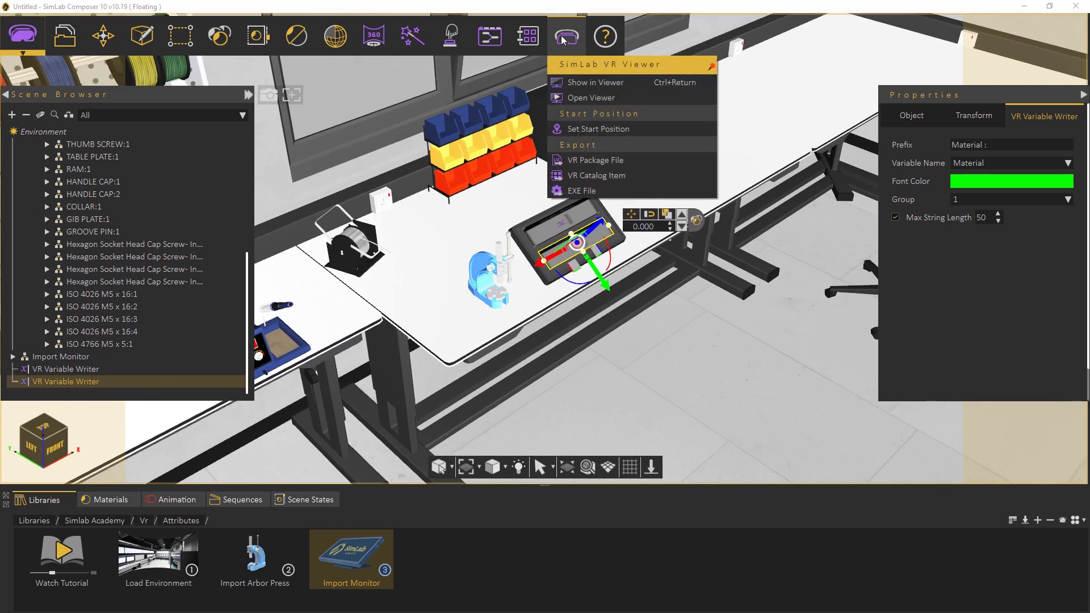
left_click(598, 129)
scroll(669, 331, "down", 2)
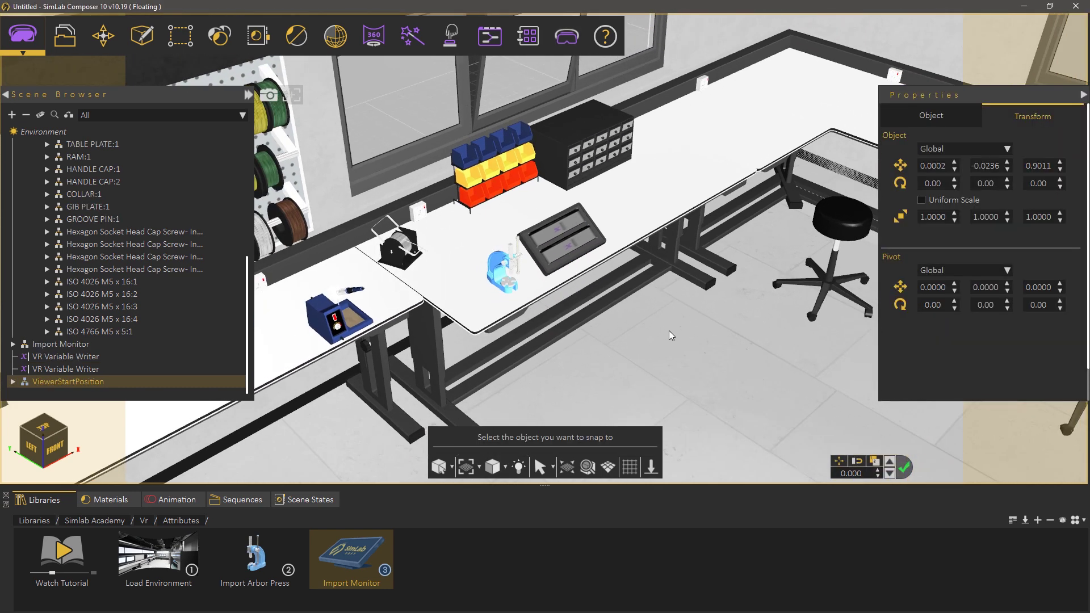
left_click(653, 400)
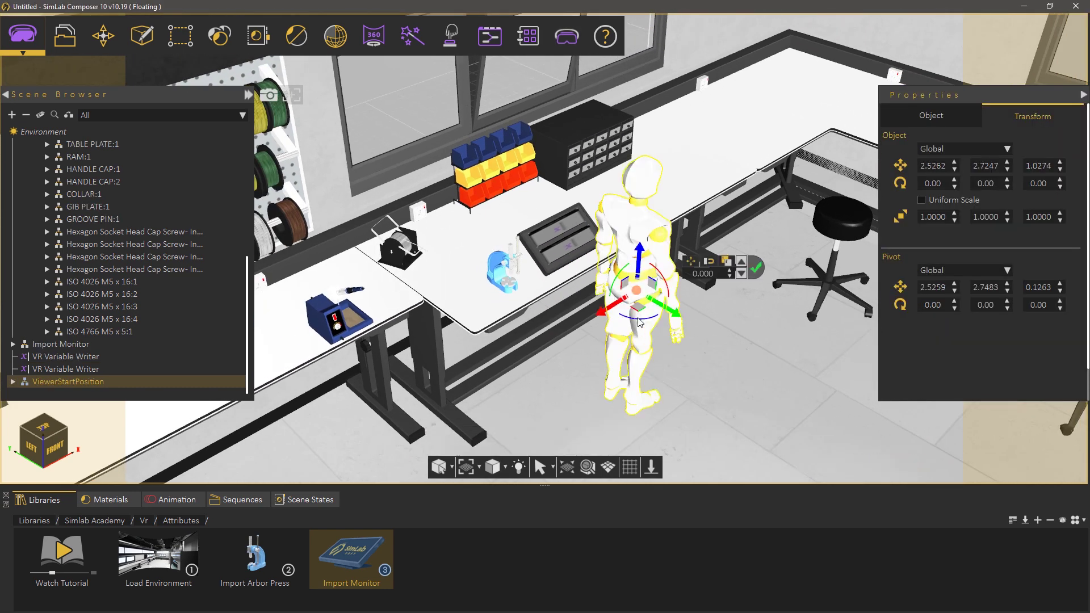
Move the start position avatar about -0.342 along Y, away from the workbench, and rotate it 90° about Z
left_click_drag(638, 321, 714, 359)
double_click(703, 274)
type("90")
key("Return")
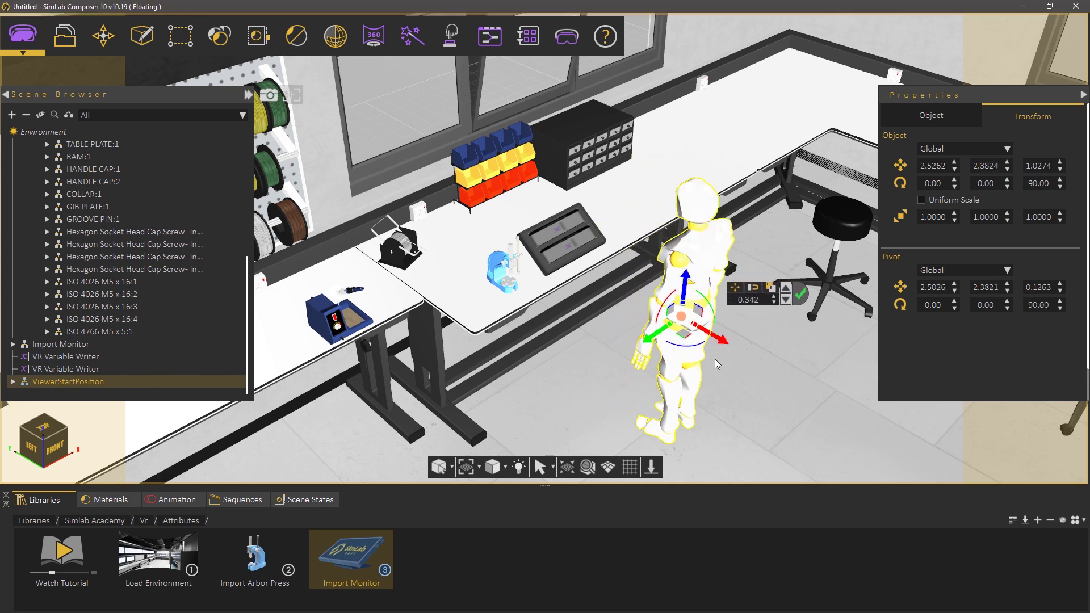
Show the scene in the VR viewer using Virtual Reality mode
left_click(565, 37)
left_click(585, 82)
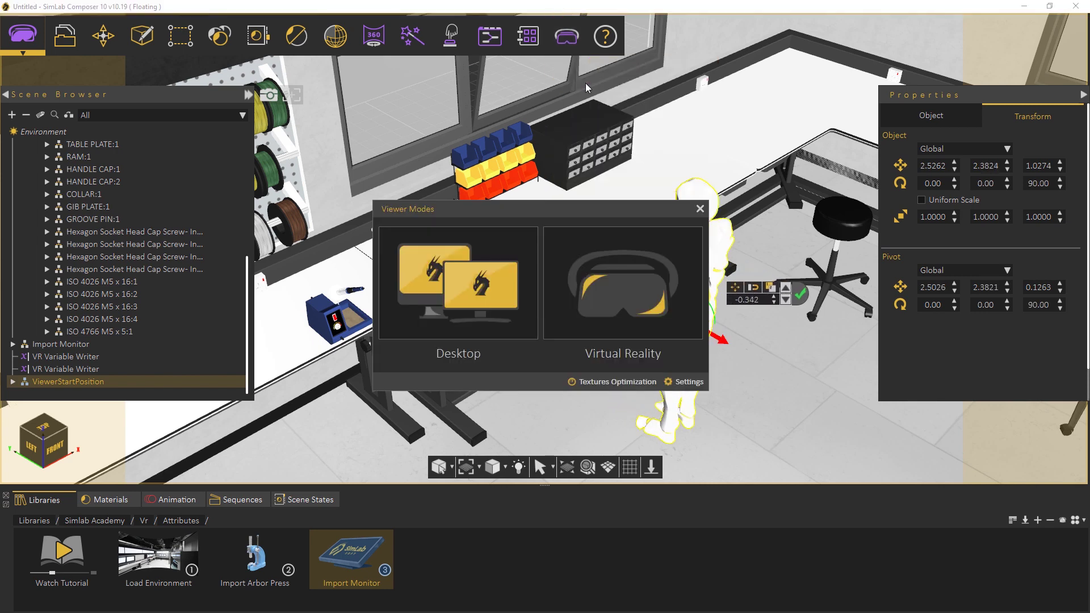
left_click(622, 241)
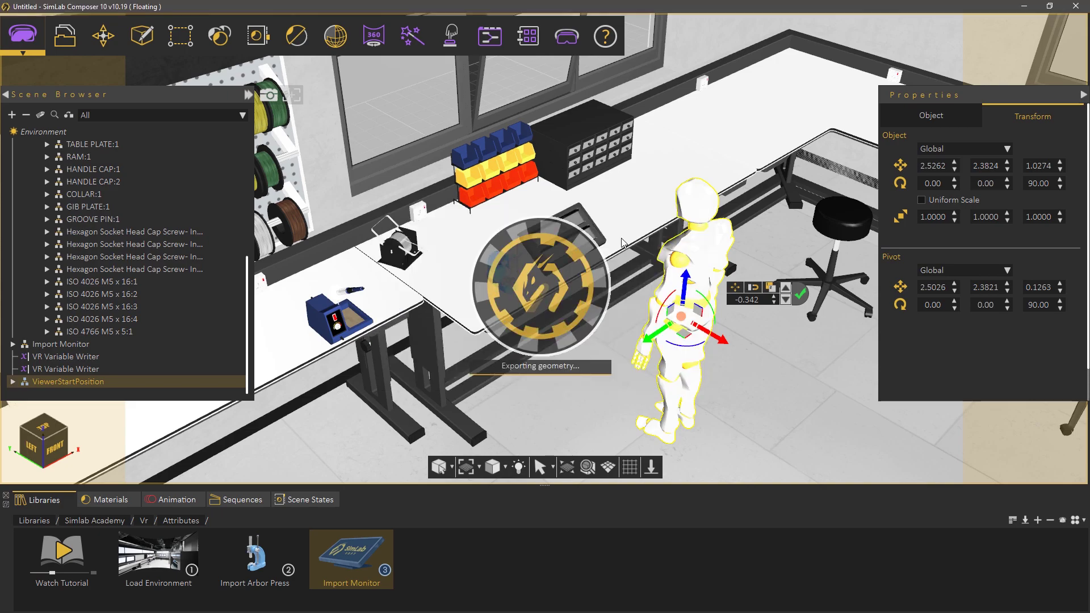